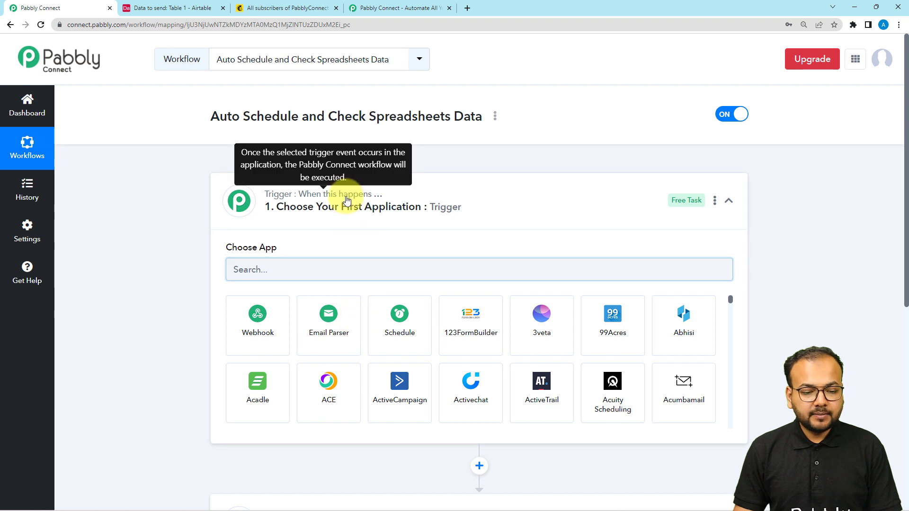
Look over the contact records in the Airtable base Data to send, and return to the Pabbly Connect workflow
left_click(389, 202)
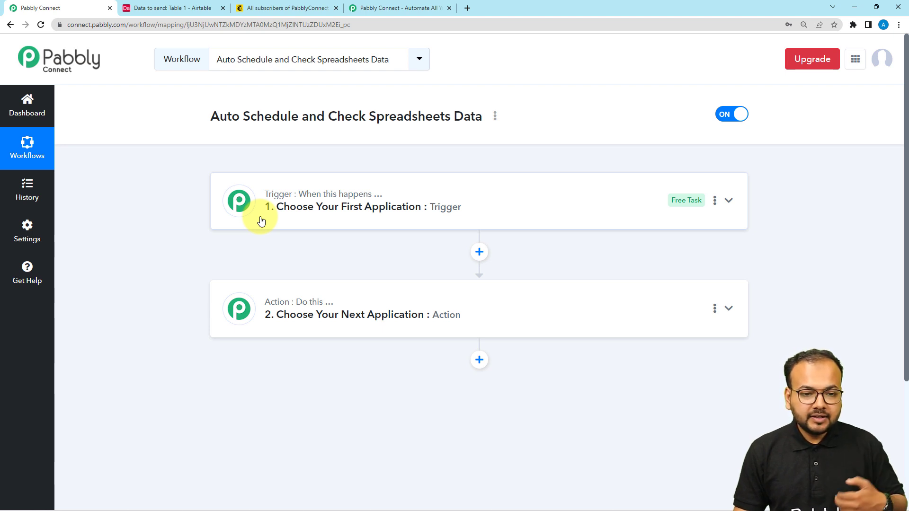
left_click(178, 8)
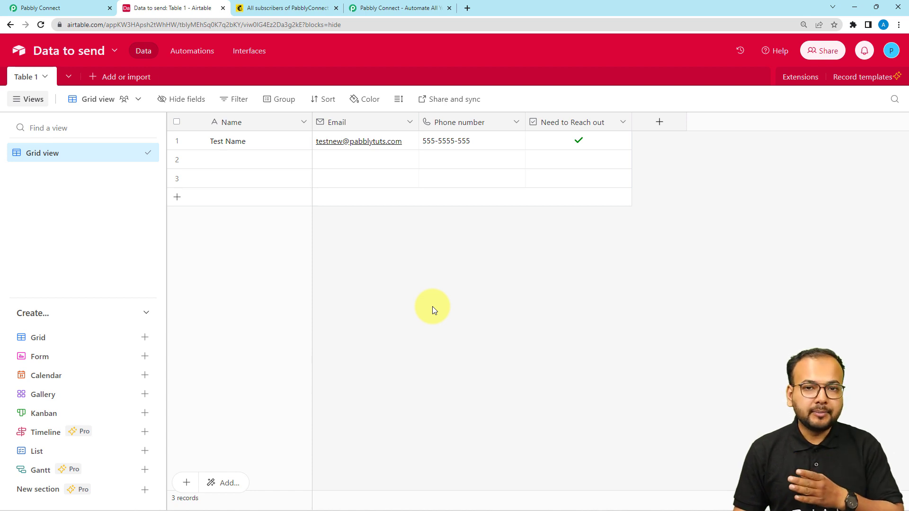
left_click(87, 9)
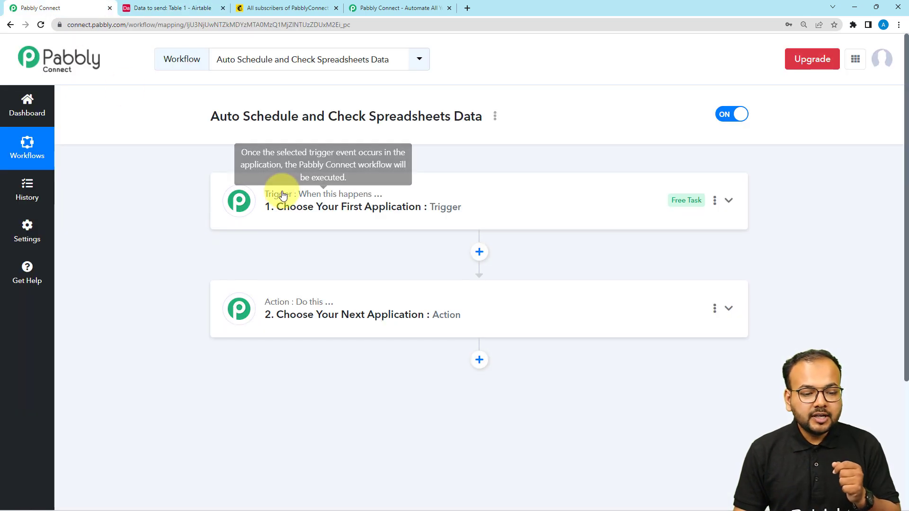
Choose Schedule by Pabbly as the application for the workflow's trigger
left_click(263, 193)
scroll(288, 257, "down", 1)
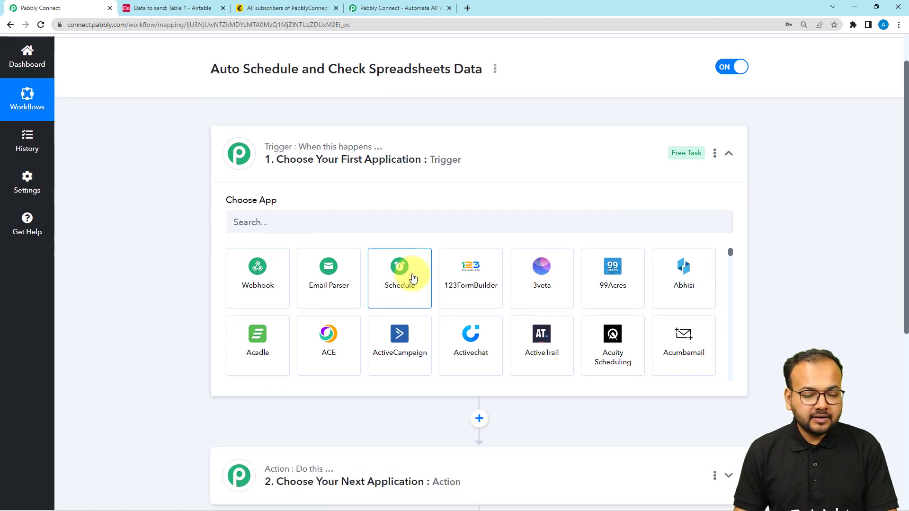
left_click(401, 291)
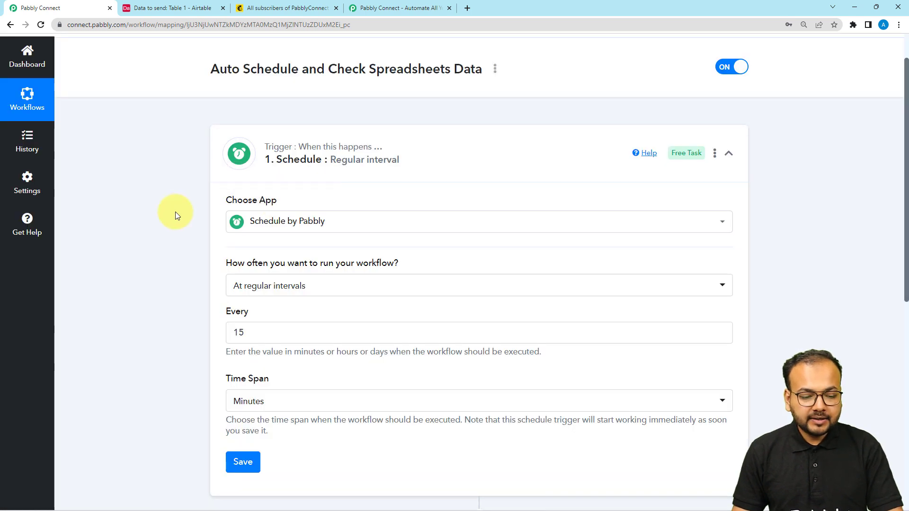
Set the schedule trigger to run on days of the week, with Tuesday as the day
scroll(237, 217, "down", 2)
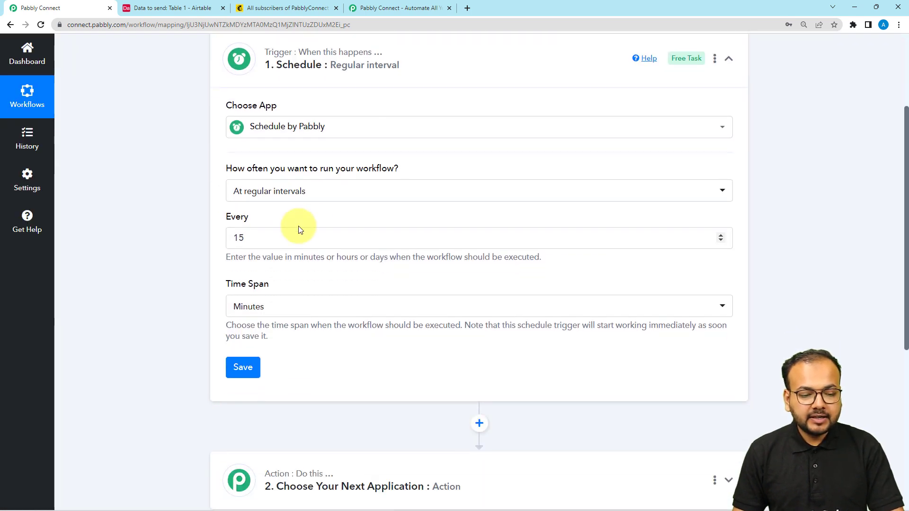
left_click(315, 197)
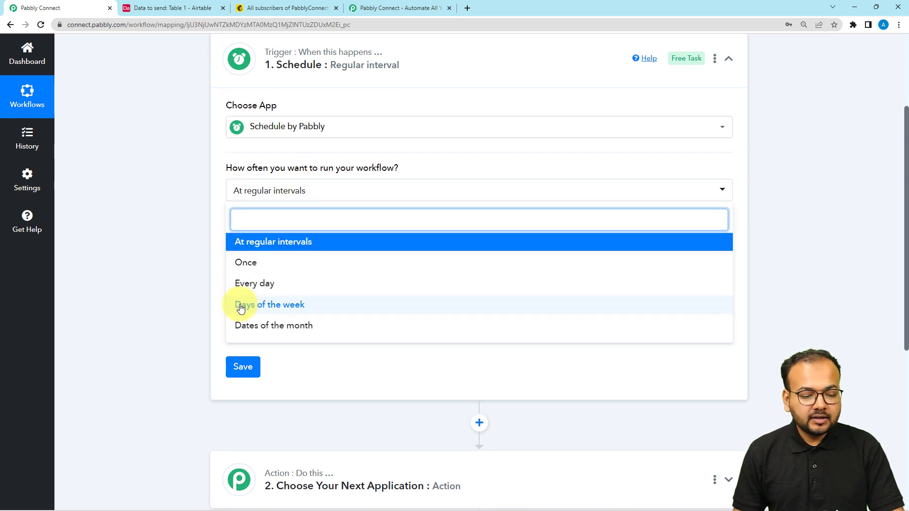
left_click(266, 306)
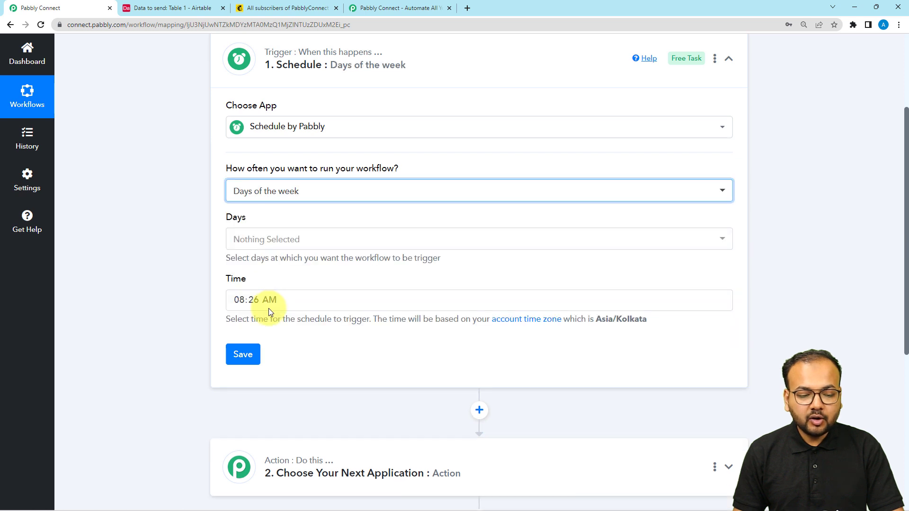
left_click(250, 245)
left_click(260, 242)
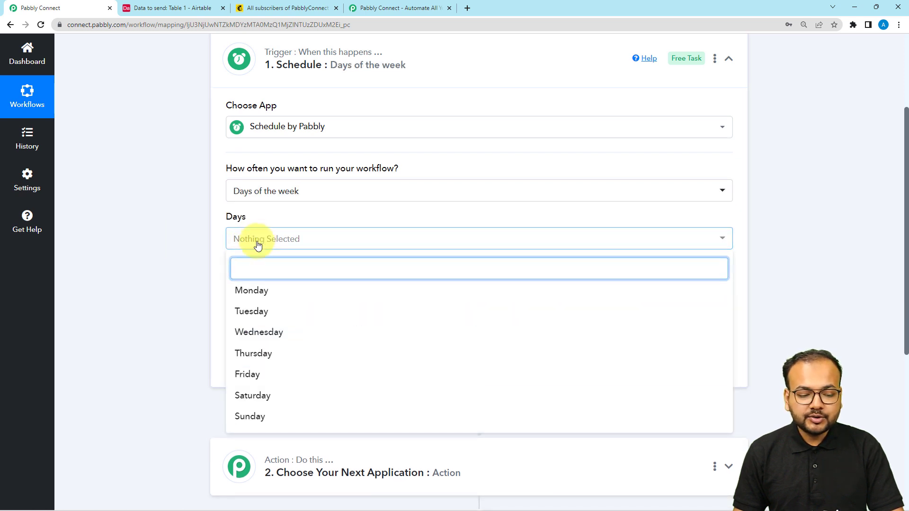
left_click(245, 312)
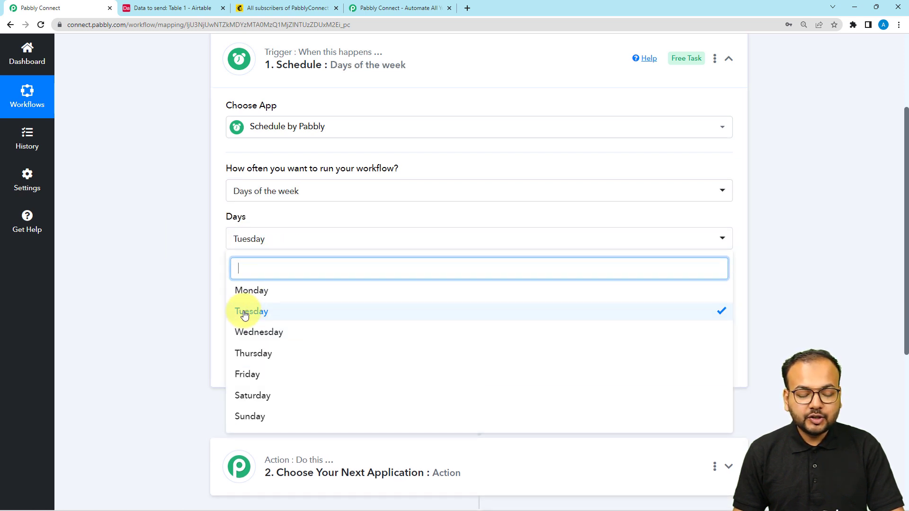
left_click(151, 250)
scroll(151, 250, "down", 1)
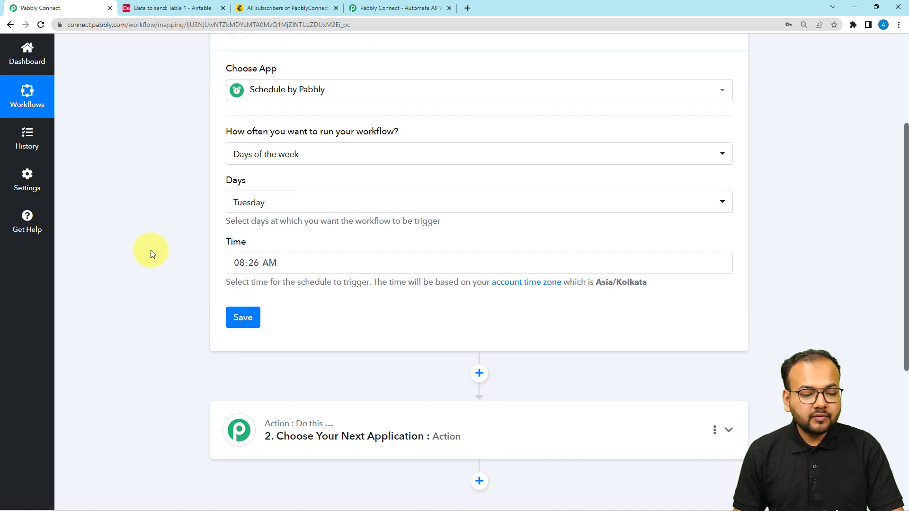
Set the schedule's trigger time to 10:30 AM and save the trigger
left_click(242, 253)
left_click(244, 317)
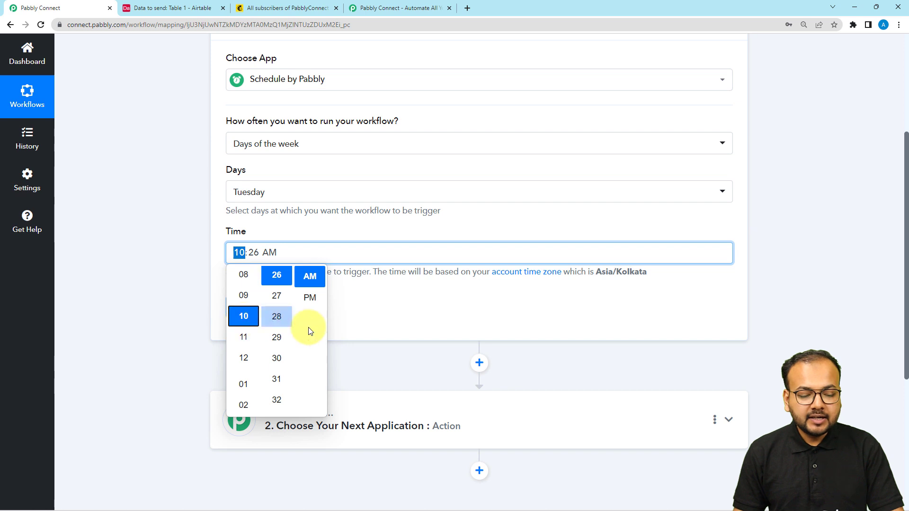
left_click(277, 359)
left_click(309, 276)
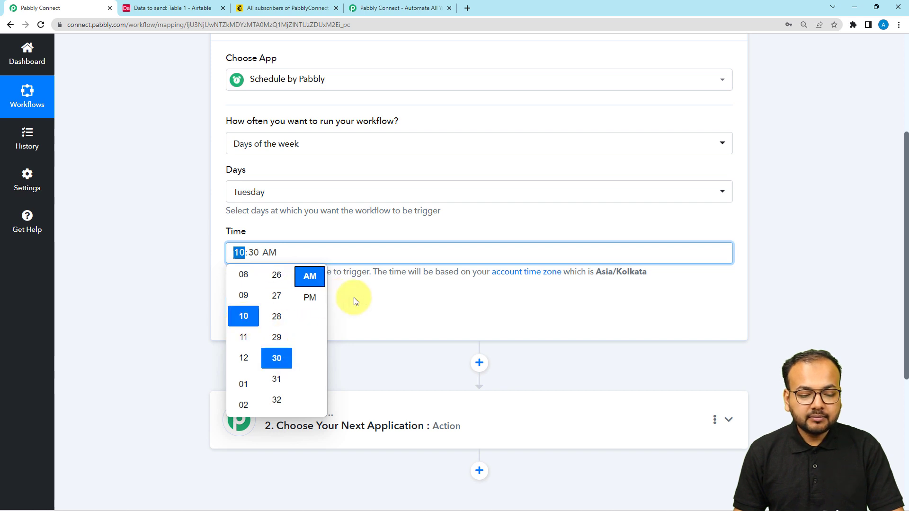
left_click(356, 302)
left_click(244, 310)
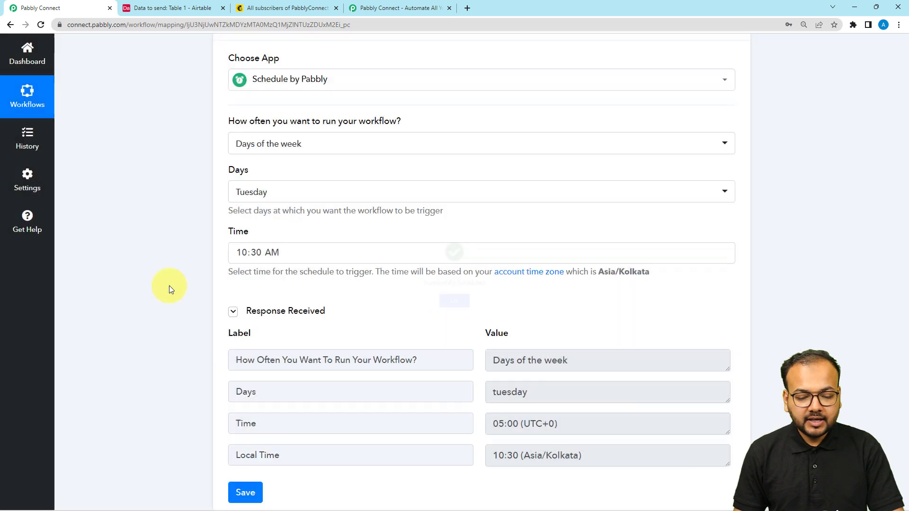
Search the action step's applications for "air" and choose Airtable
scroll(170, 286, "down", 4)
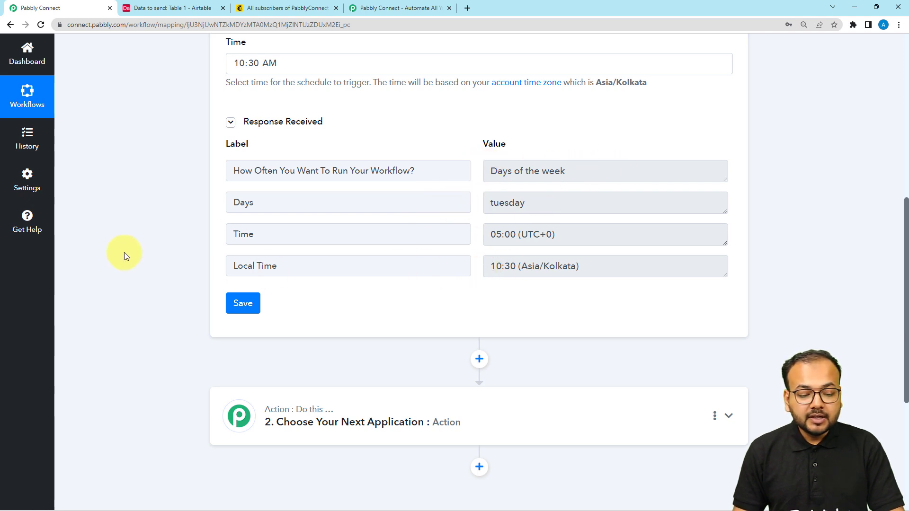
scroll(124, 255, "down", 5)
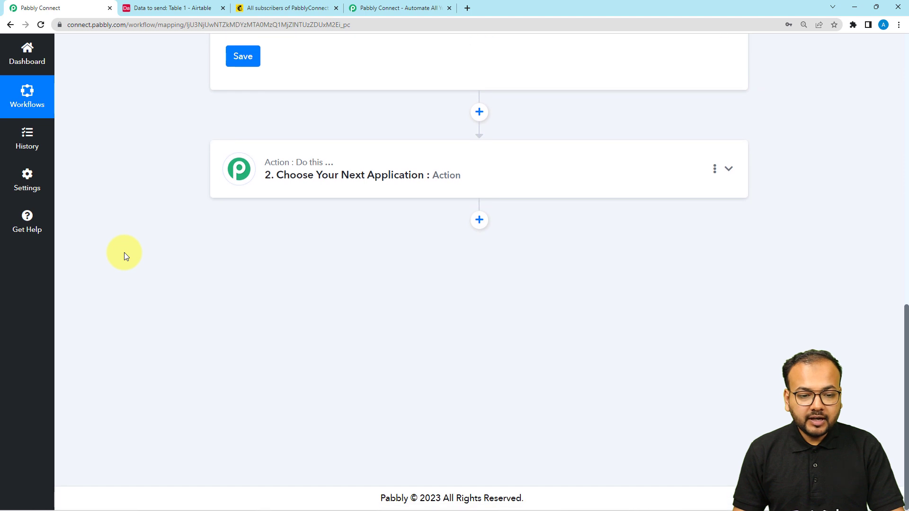
left_click(342, 190)
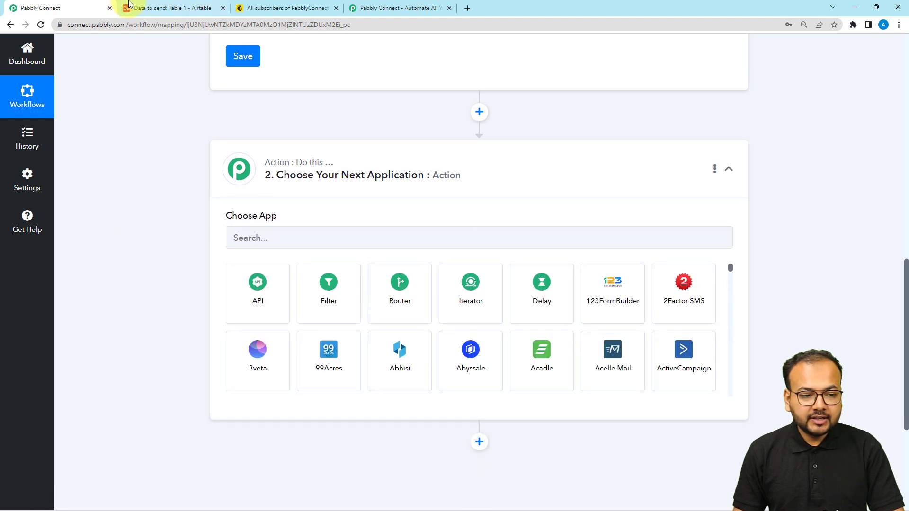
left_click(129, 4)
left_click(96, 10)
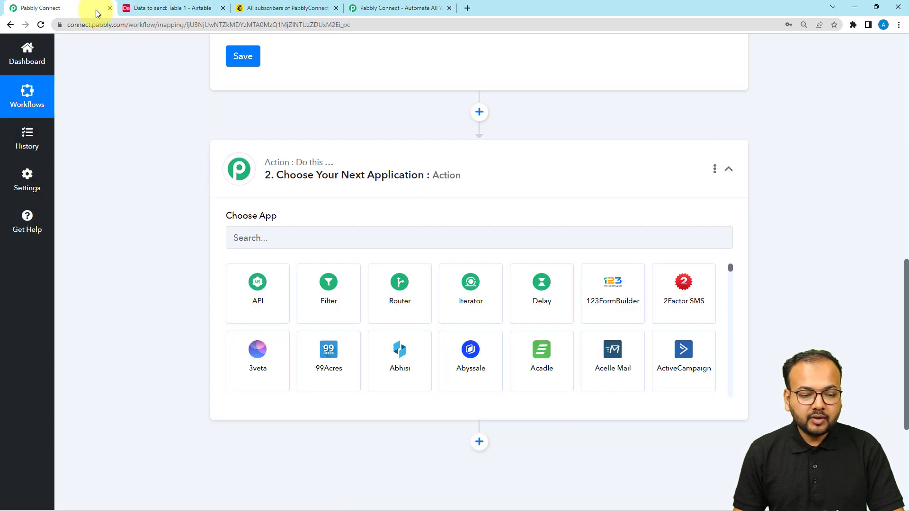
left_click(292, 238)
type("a")
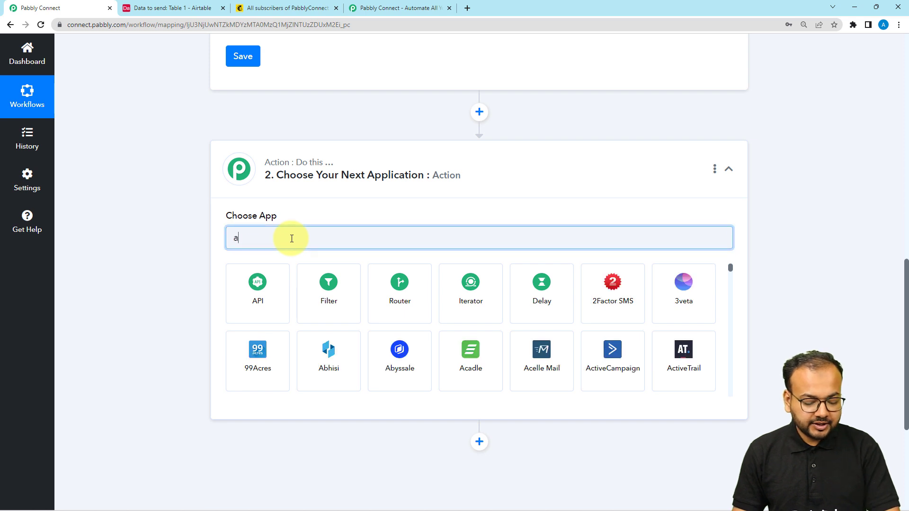
type("ir")
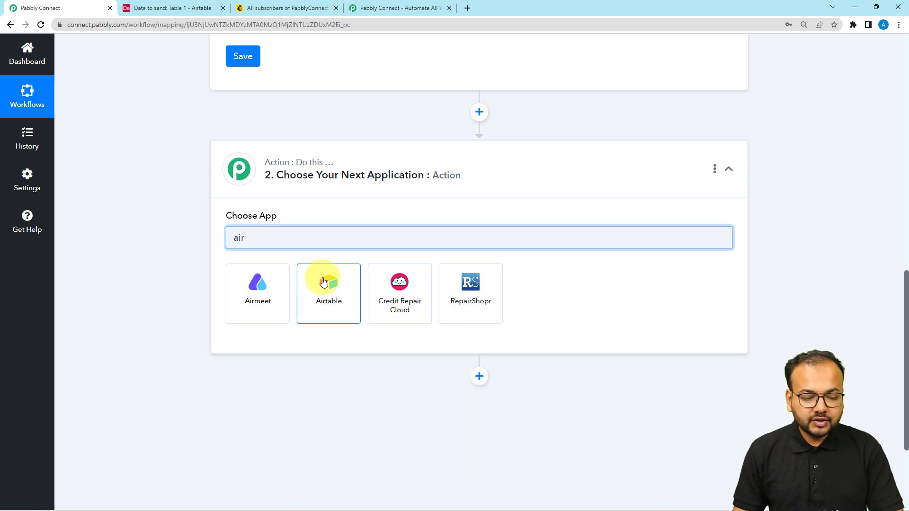
left_click(324, 282)
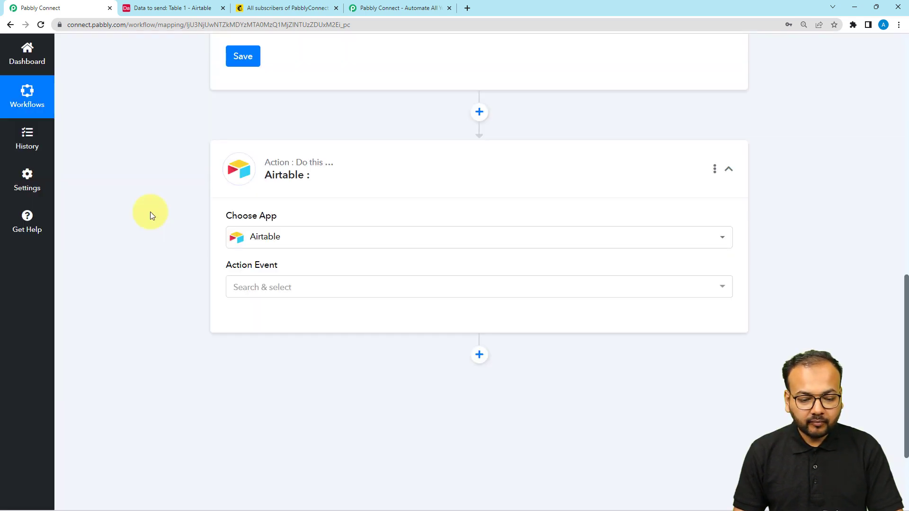
Set the Airtable action event to Get All Record and start adding a new connection
scroll(305, 223, "down", 2)
left_click(308, 192)
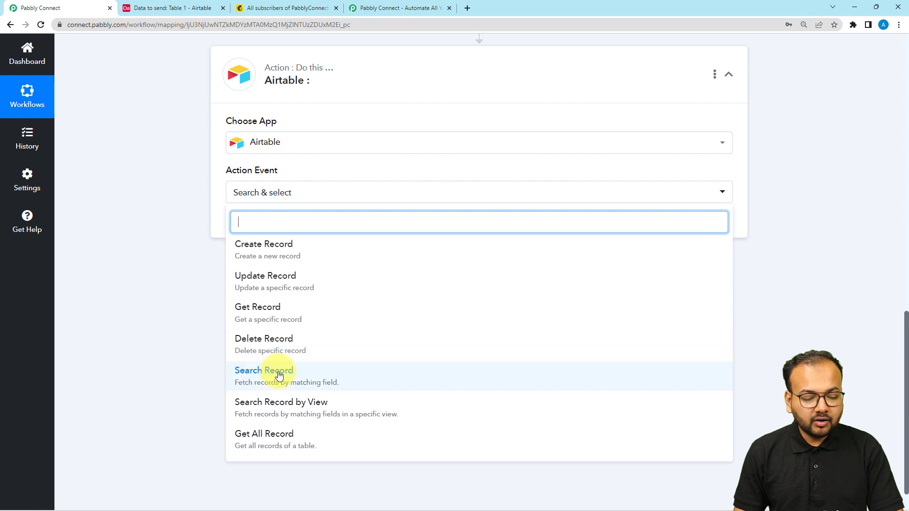
left_click(260, 451)
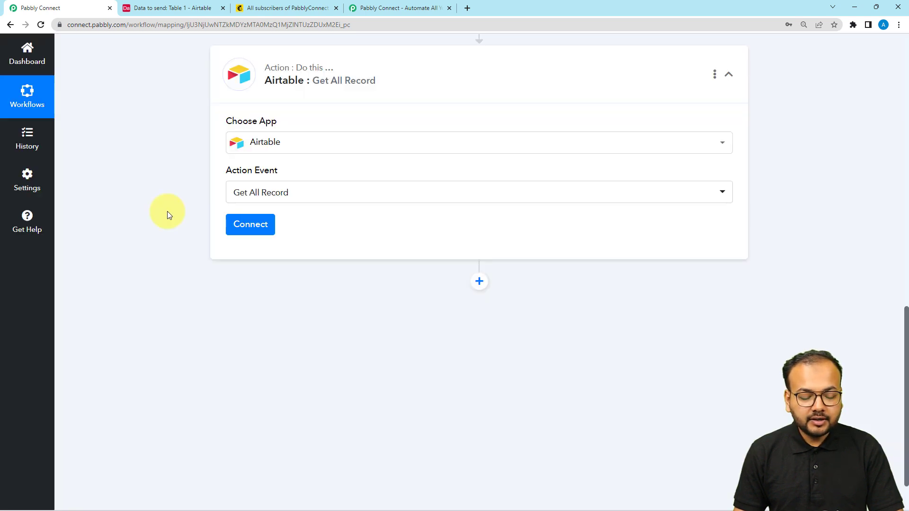
left_click(251, 225)
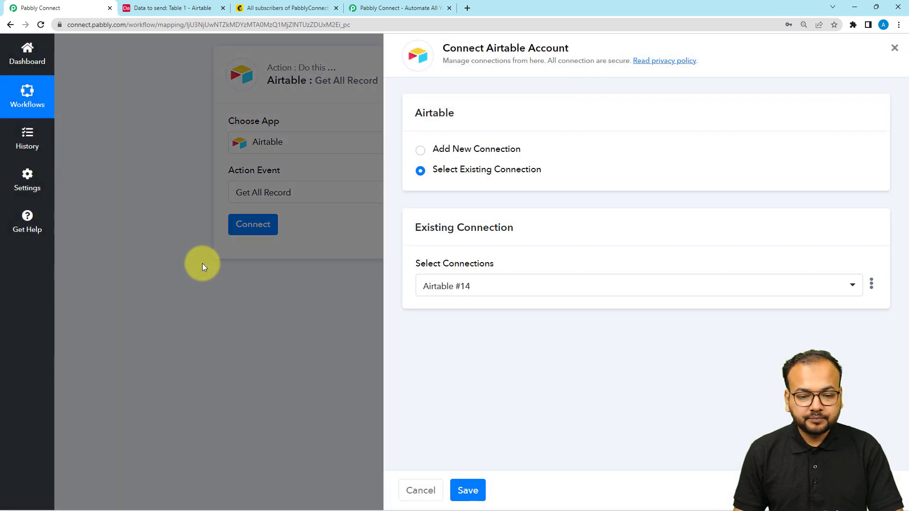
left_click(421, 151)
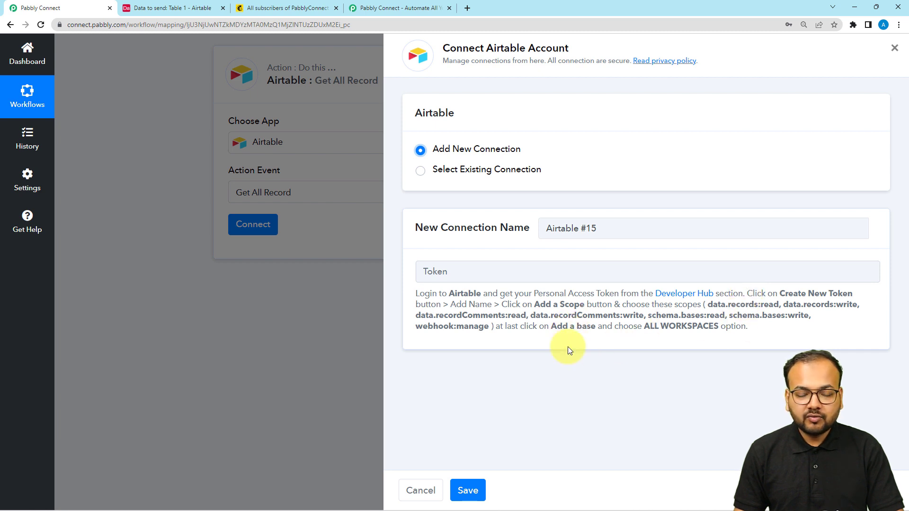
Switch to Airtable, start a new personal access token in the Developer hub, and name it newtest
left_click(201, 9)
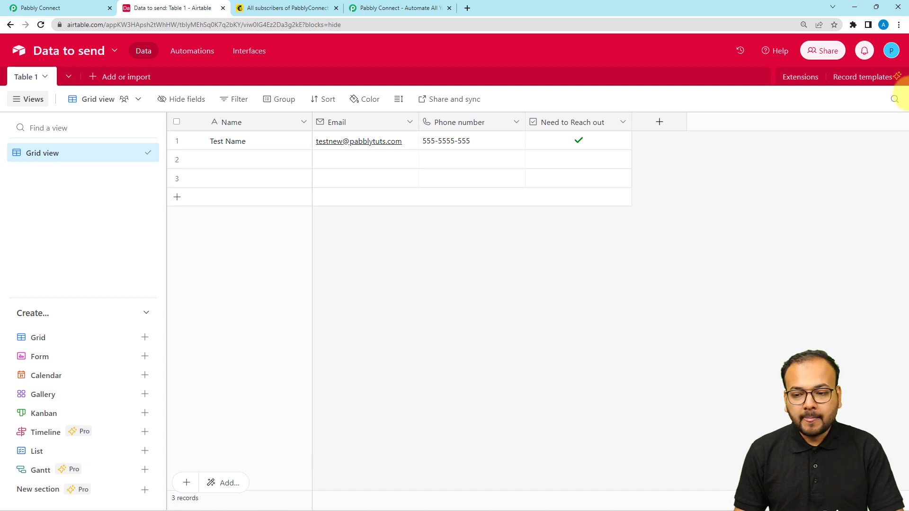
left_click(893, 53)
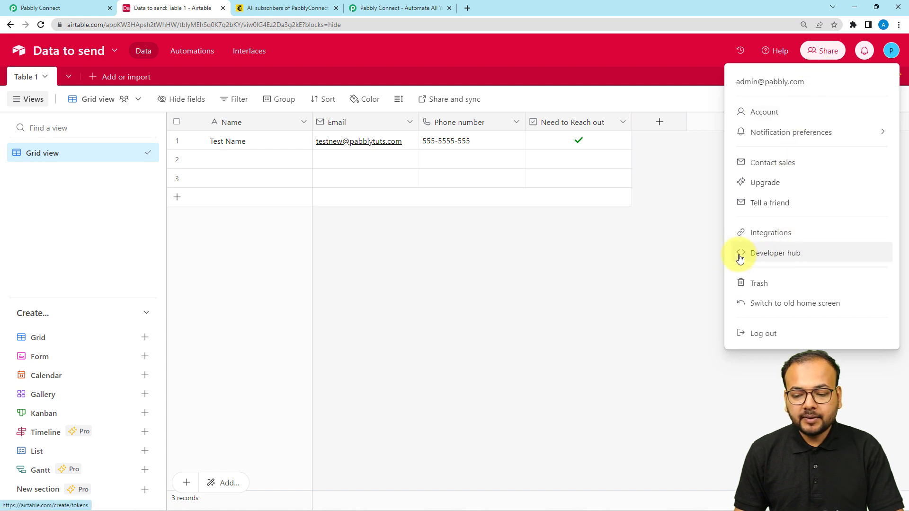
left_click(771, 255)
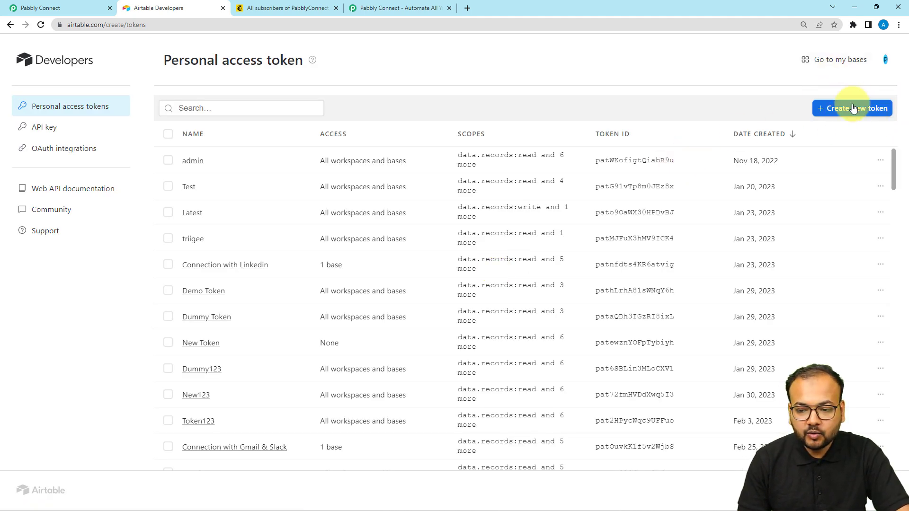
left_click(837, 112)
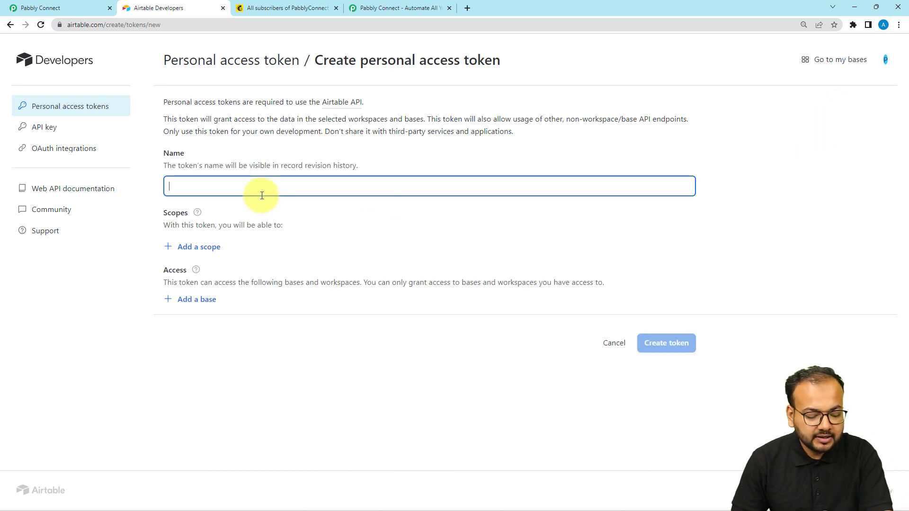
type("new")
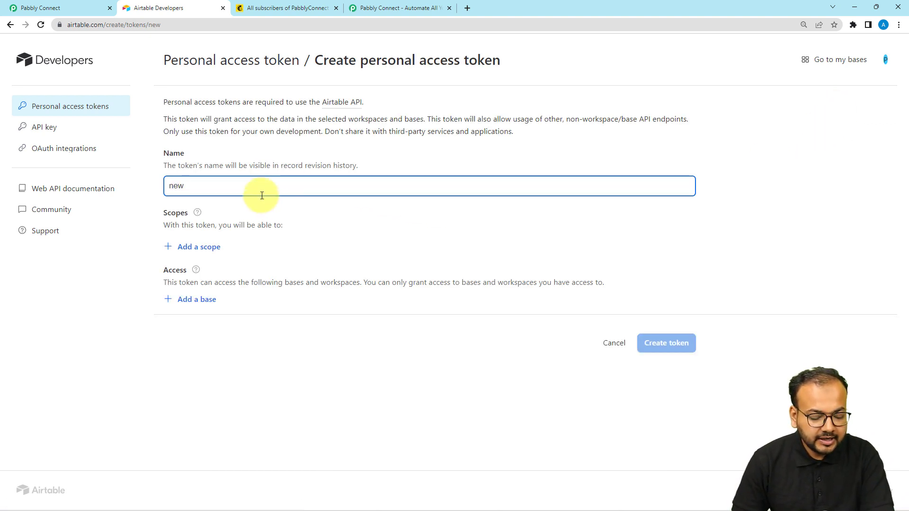
type("test")
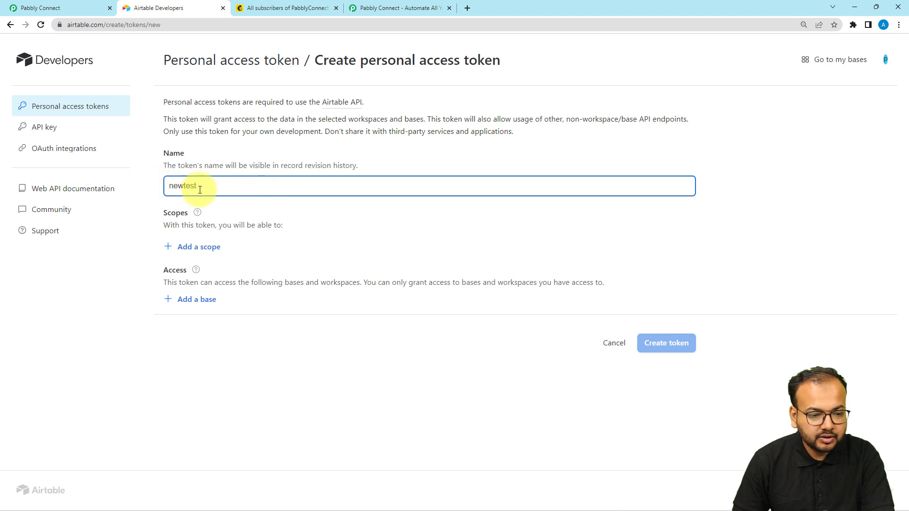
left_click(144, 223)
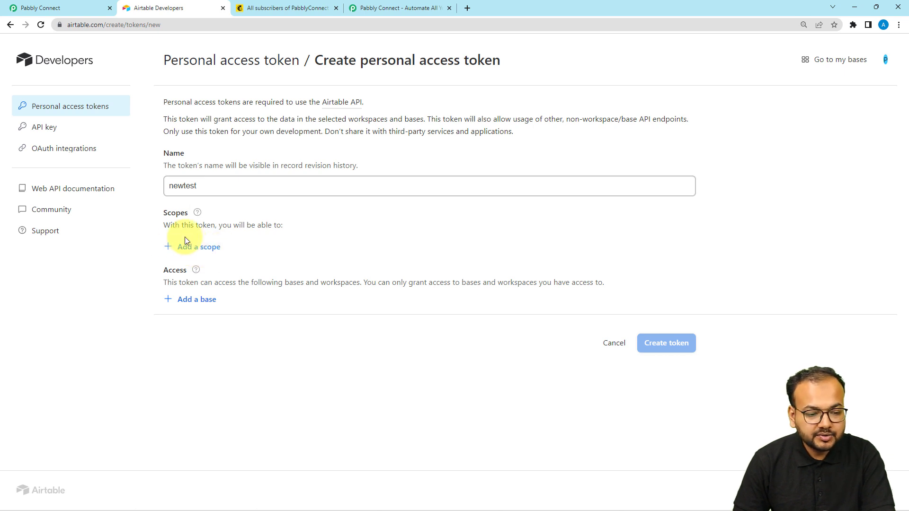
Add the read and write scopes for data.records, data.recordComments and schema.bases, plus webhook:manage, to the newtest token
left_click(190, 253)
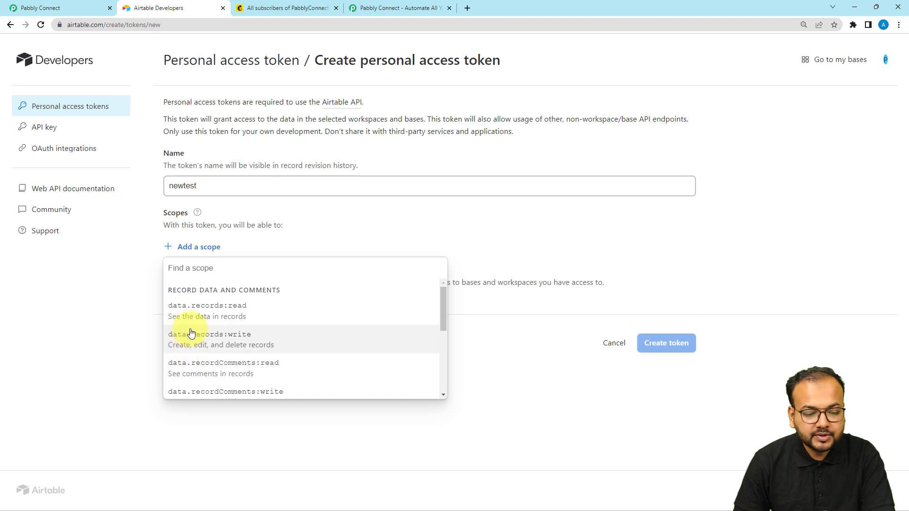
left_click(200, 313)
left_click(189, 273)
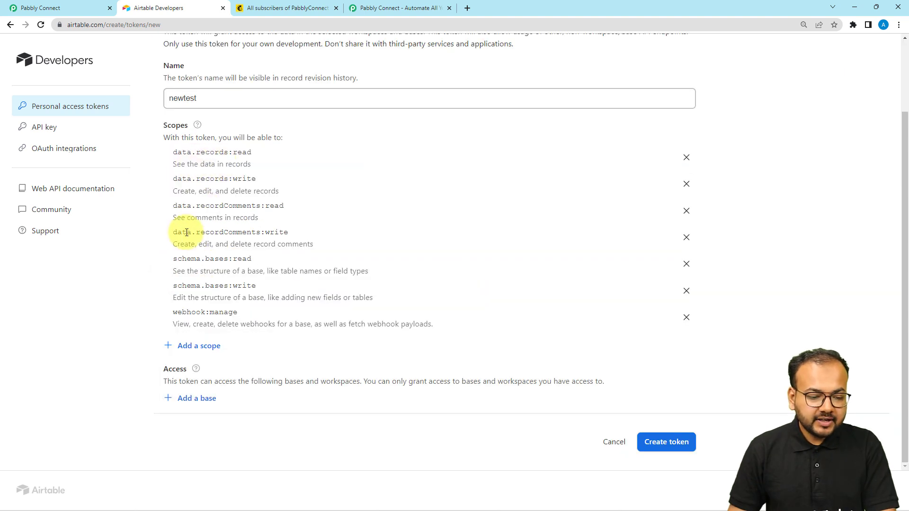
left_click(180, 345)
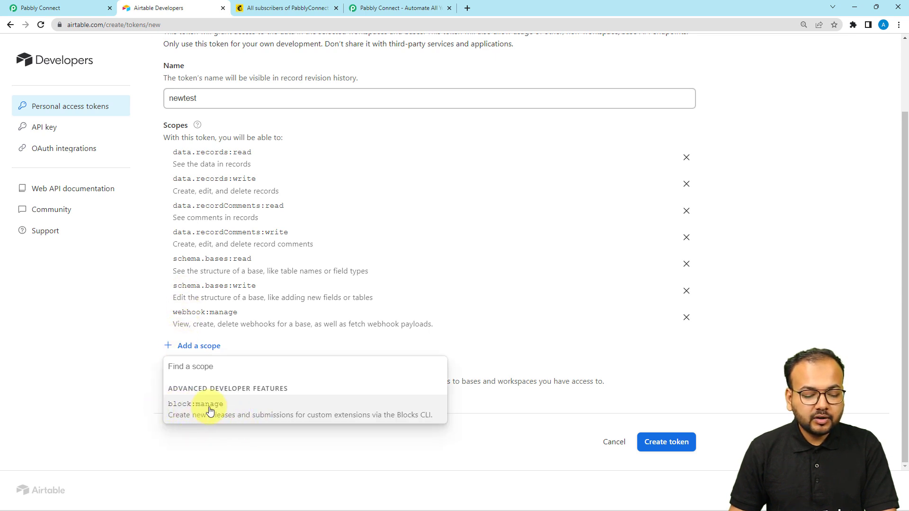
left_click(152, 310)
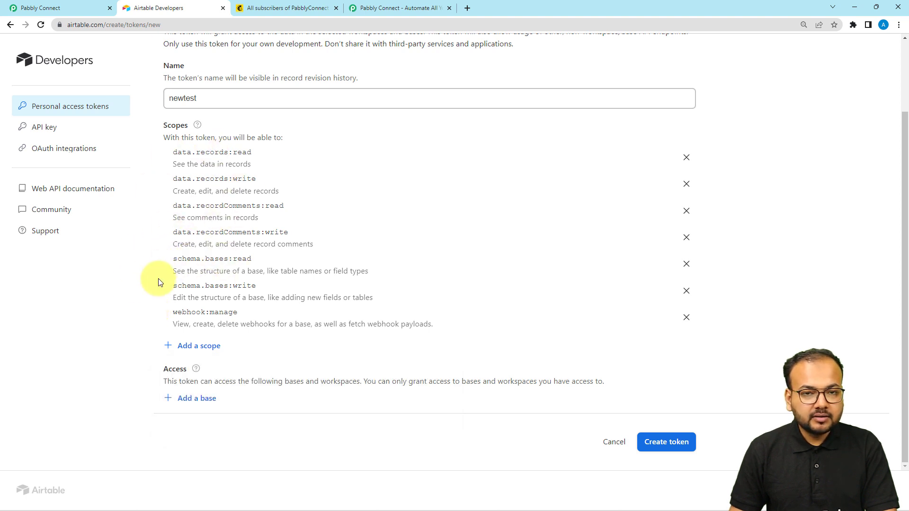
Grant the token access to all current and future bases in all current and future workspaces and create it
left_click(190, 404)
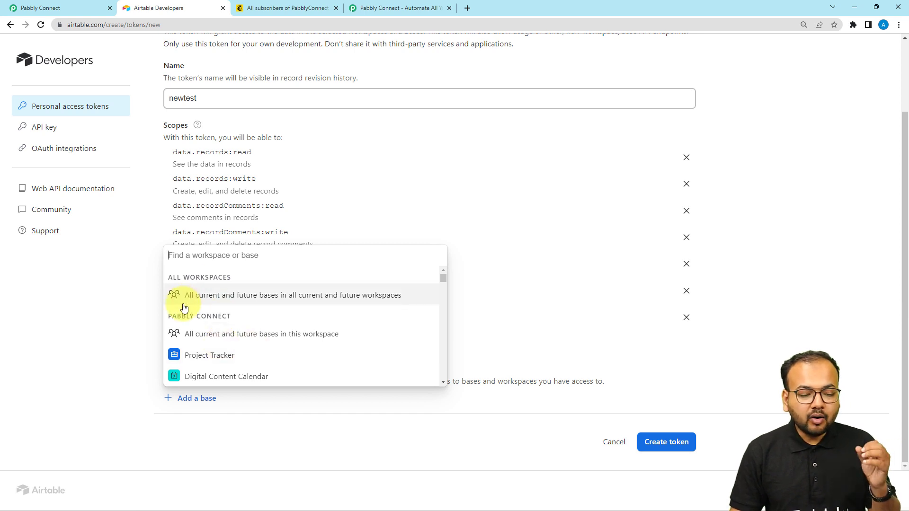
left_click(293, 300)
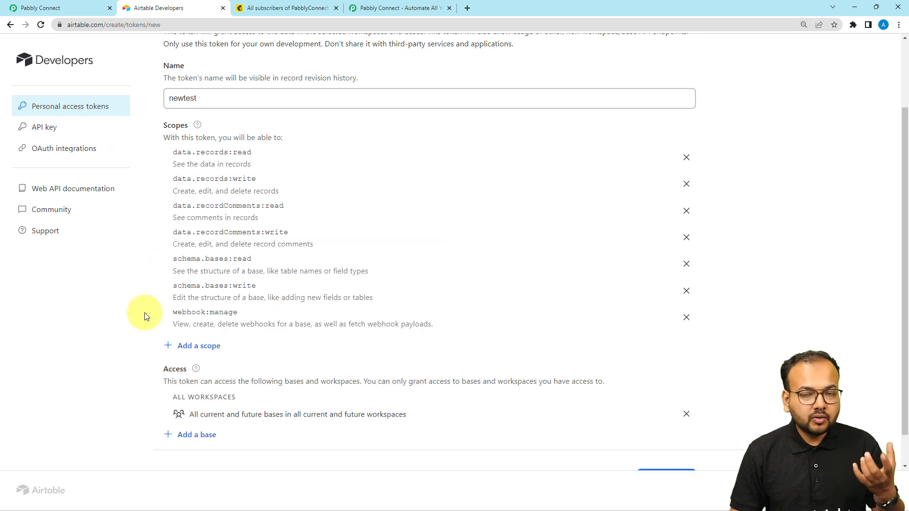
scroll(663, 403, "down", 2)
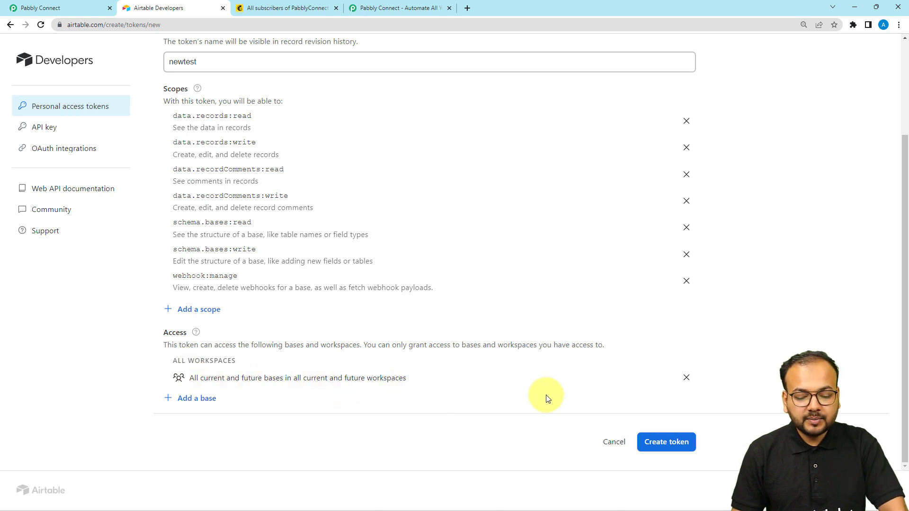
left_click(665, 446)
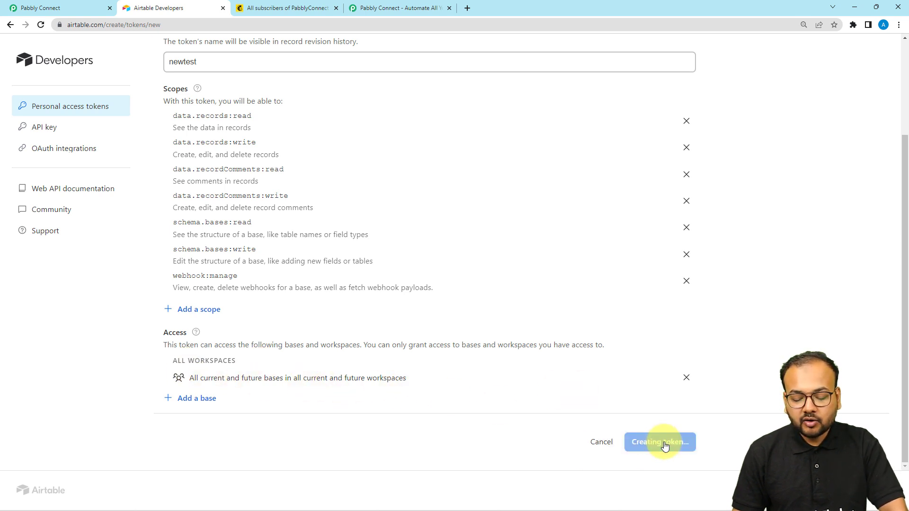
Copy the new personal access token, paste it into the Token field of the Airtable connection in Pabbly Connect, and save the connection
left_click(399, 304)
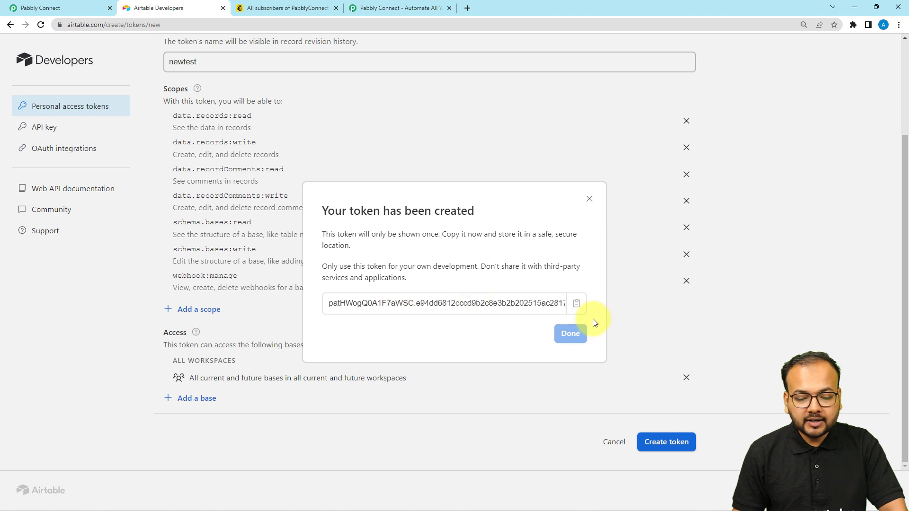
left_click(576, 303)
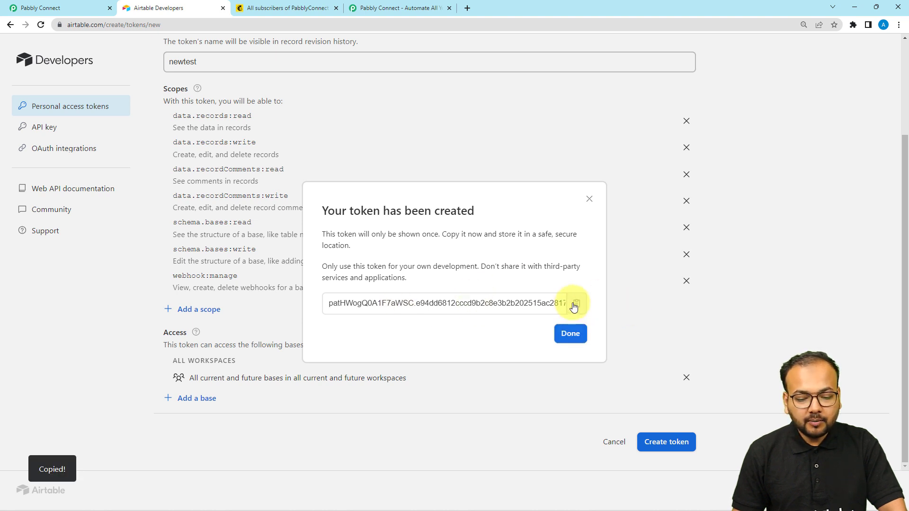
left_click(57, 8)
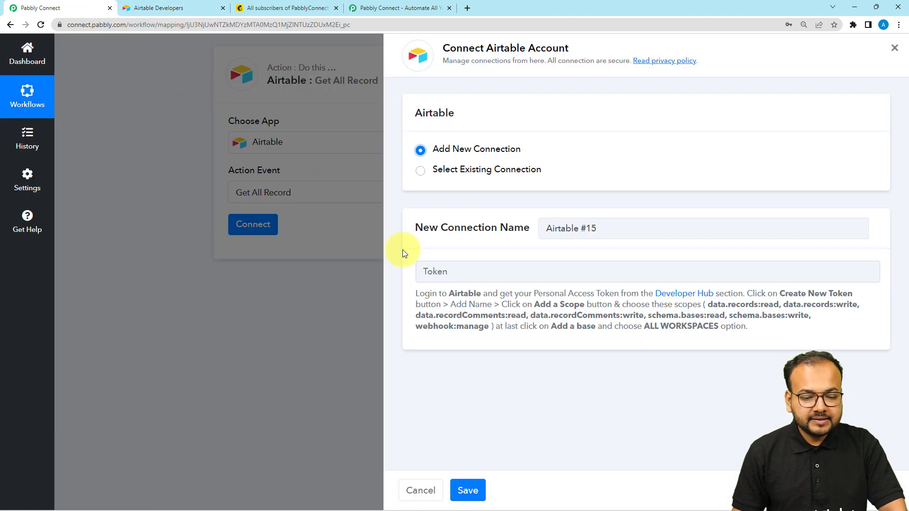
right_click(426, 275)
left_click(473, 349)
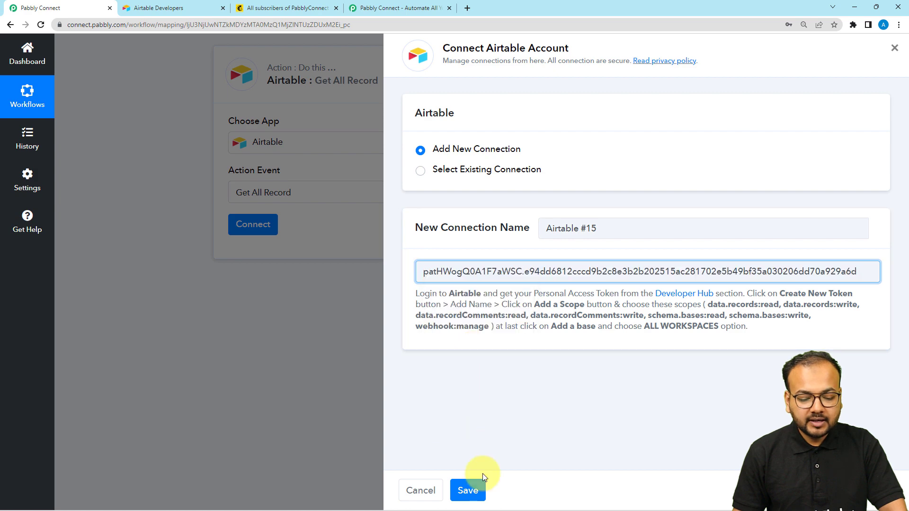
left_click(474, 484)
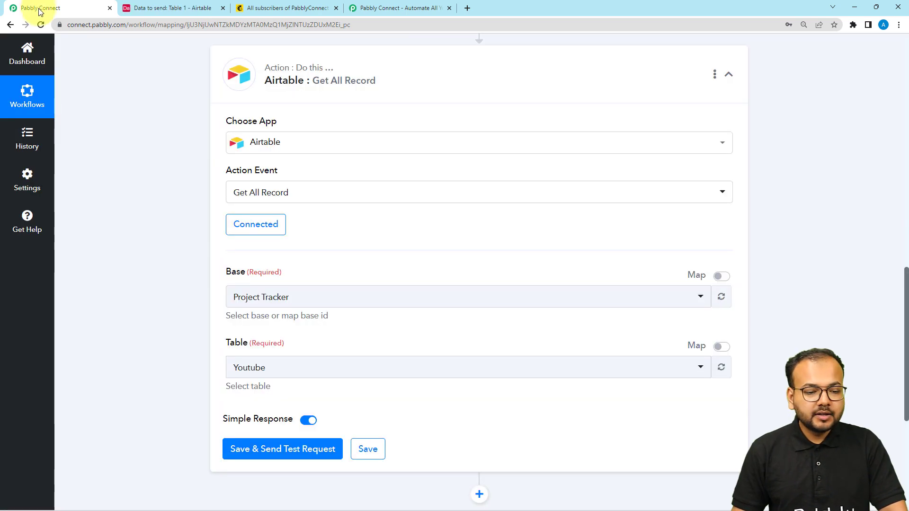
Check the base's name in Airtable and set the Get All Record action's base to Data to send
scroll(119, 165, "down", 2)
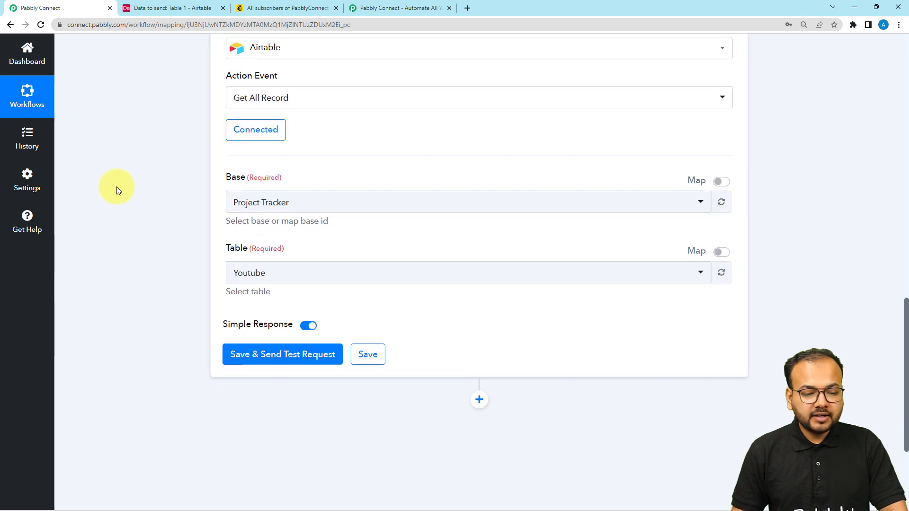
scroll(116, 187, "down", 1)
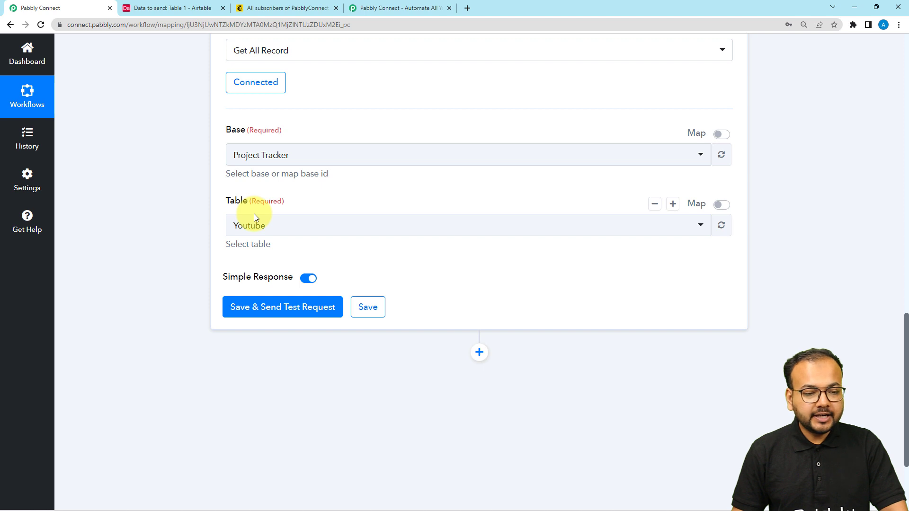
left_click(275, 163)
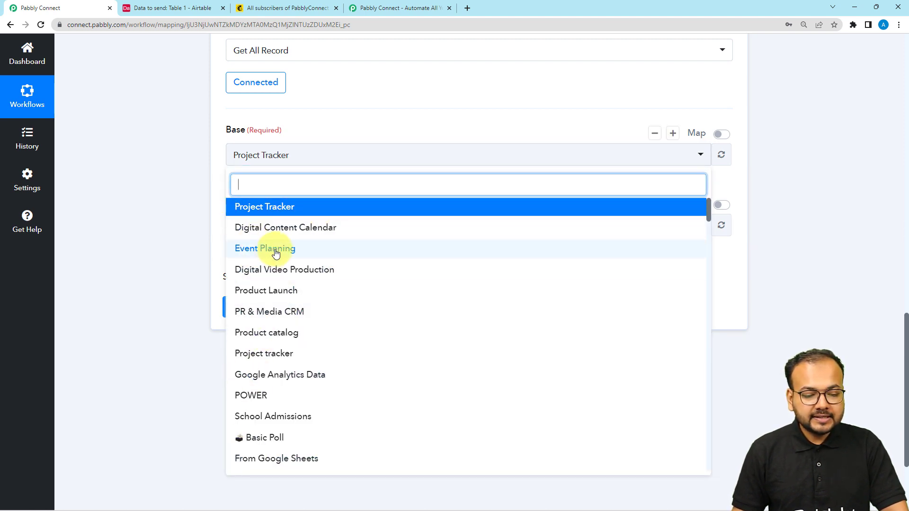
left_click(175, 191)
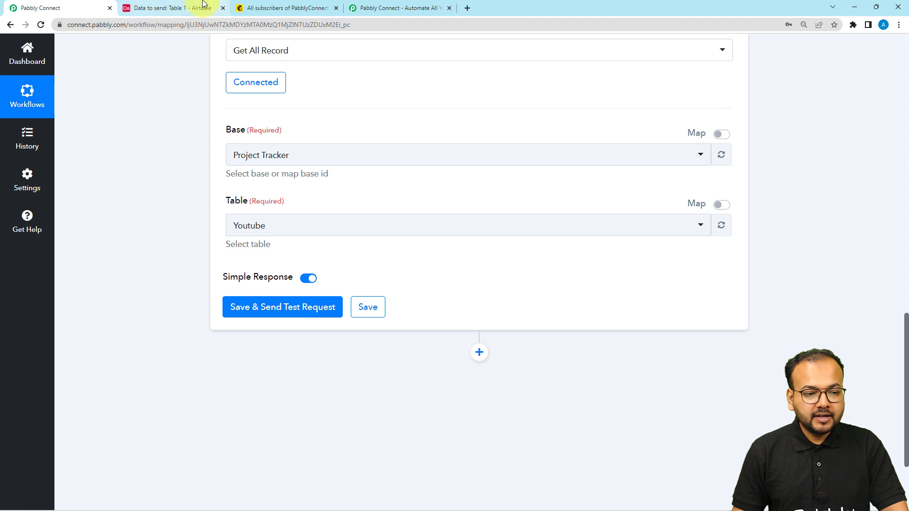
left_click(180, 10)
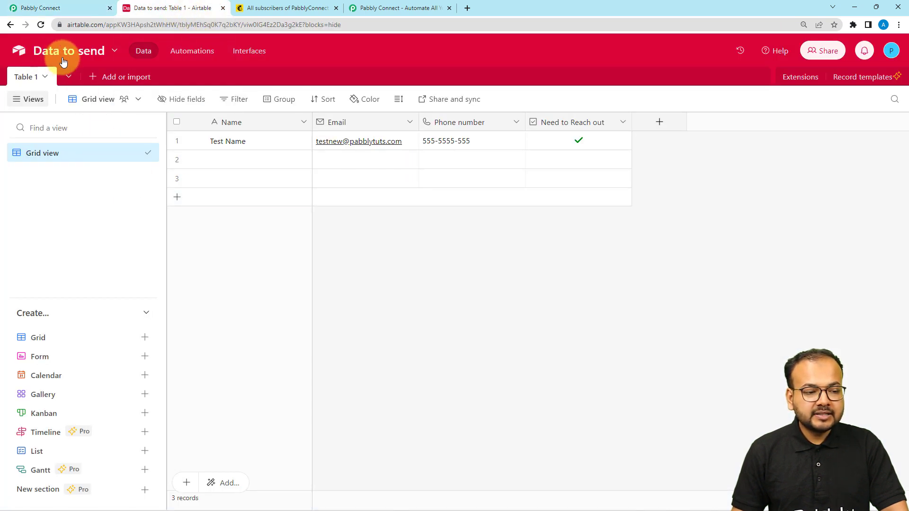
left_click(70, 10)
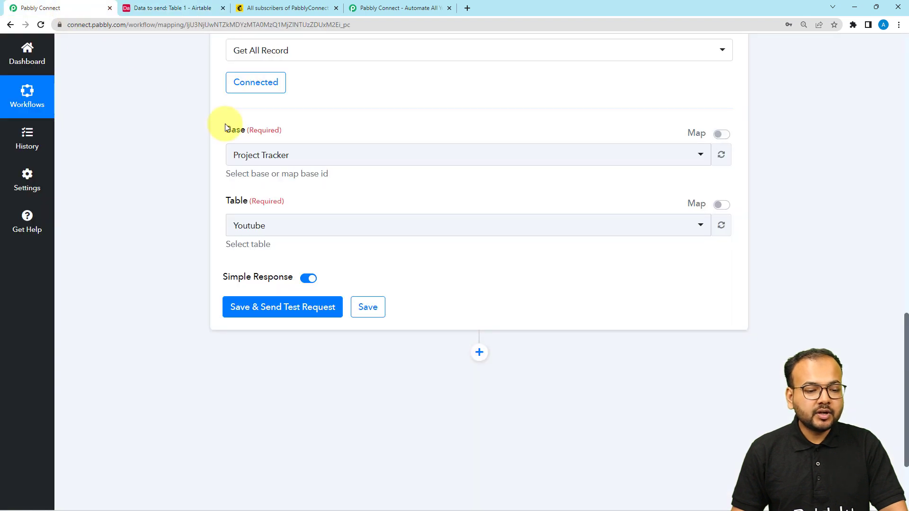
left_click(256, 150)
type("data")
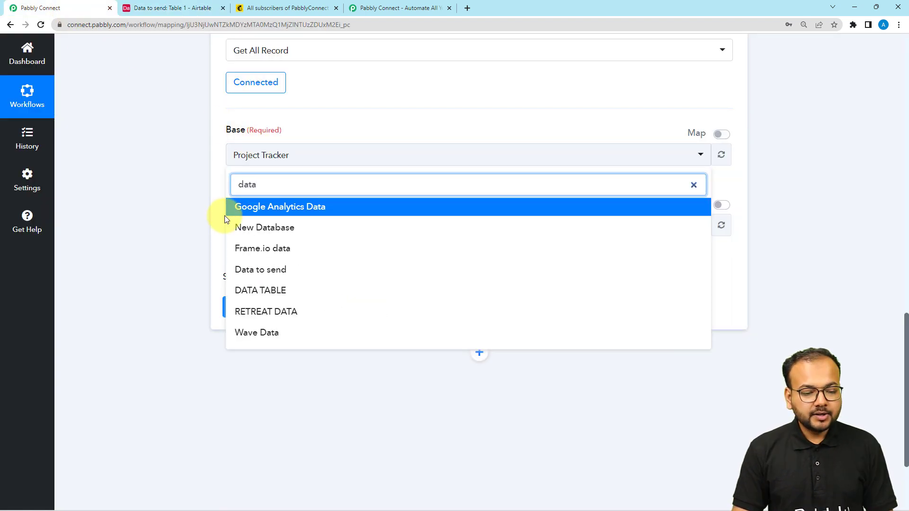
left_click(250, 276)
scroll(180, 189, "down", 1)
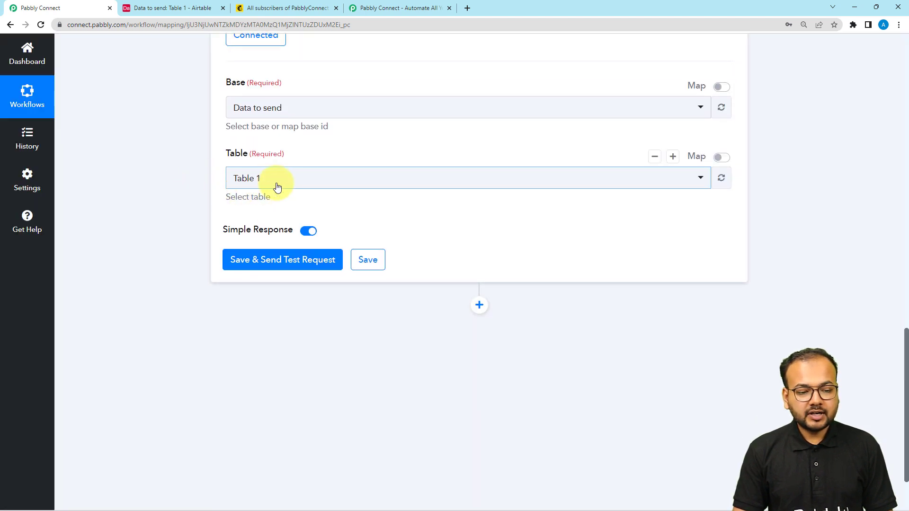
Verify the table name in Airtable, and save the Get All Record action with a test request for Table 1
left_click(165, 10)
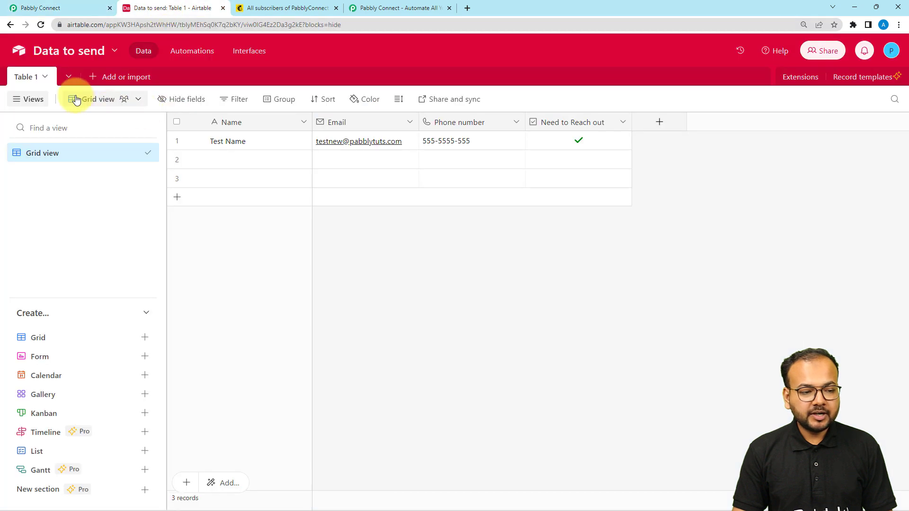
left_click(46, 5)
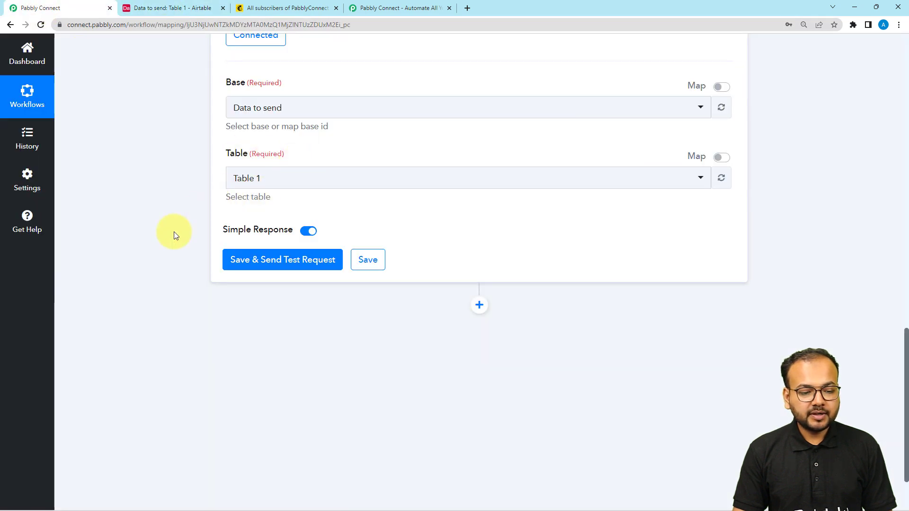
scroll(172, 232, "down", 3)
left_click(279, 176)
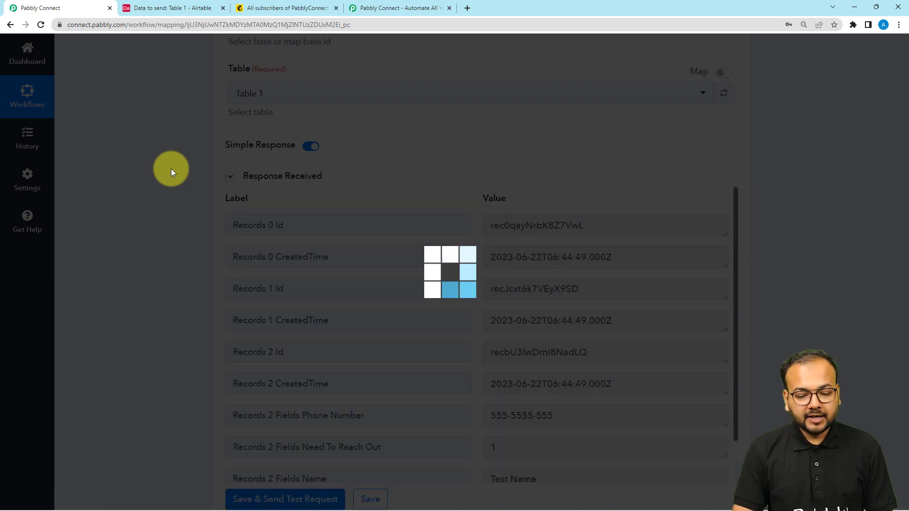
Examine the received record fields and compare the Need To Reach Out value with its checkbox in the Airtable table
scroll(172, 169, "down", 4)
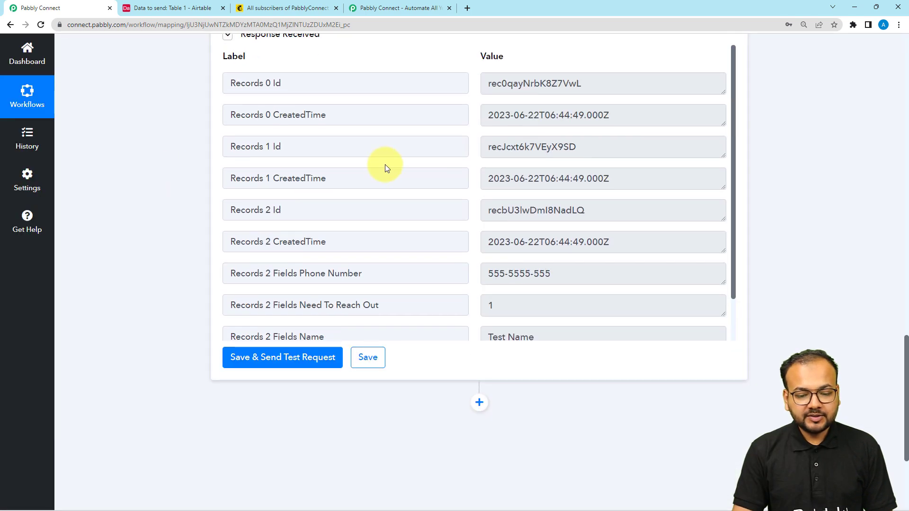
scroll(385, 166, "down", 2)
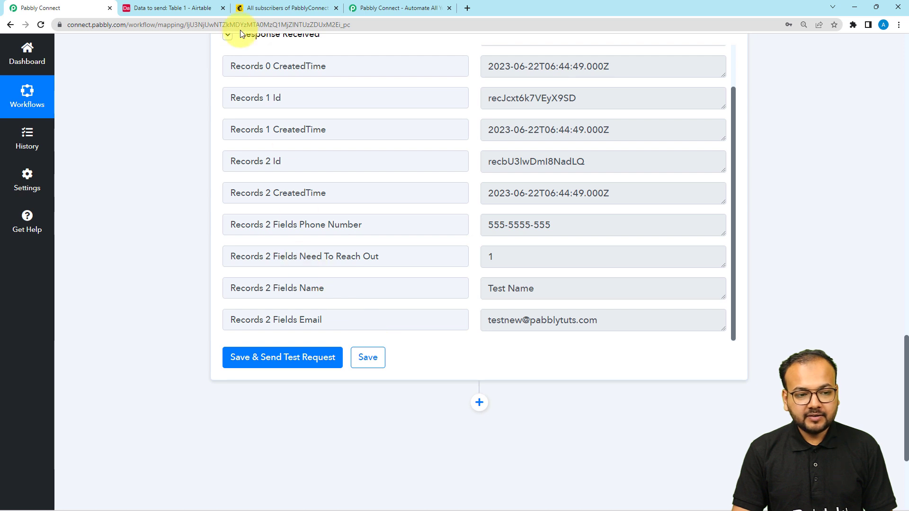
left_click(190, 8)
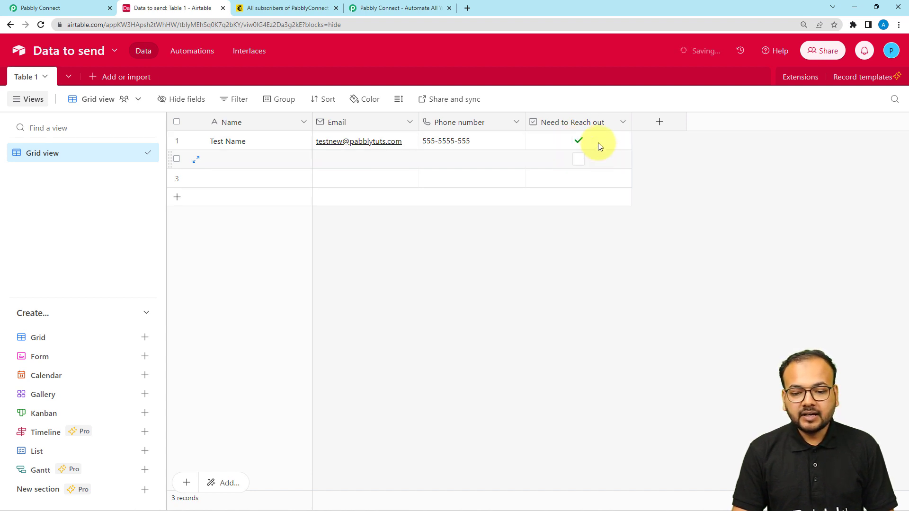
left_click(49, 11)
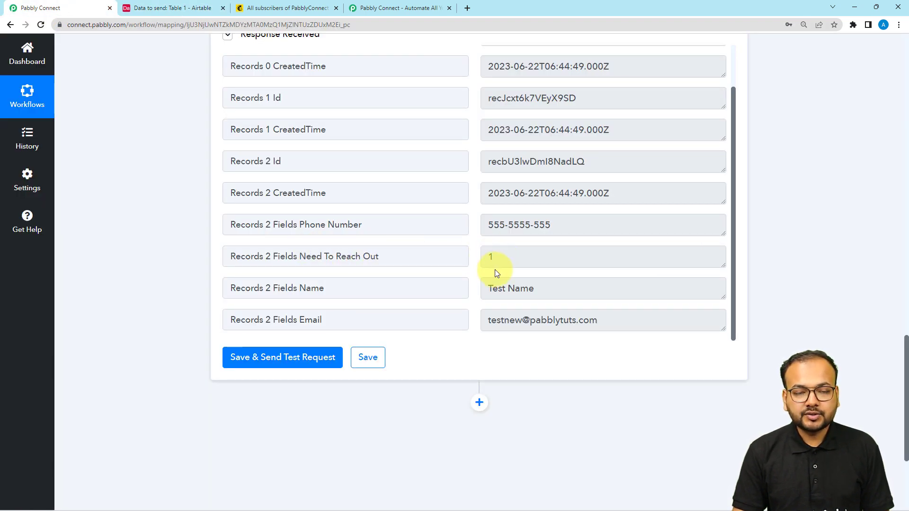
left_click(193, 10)
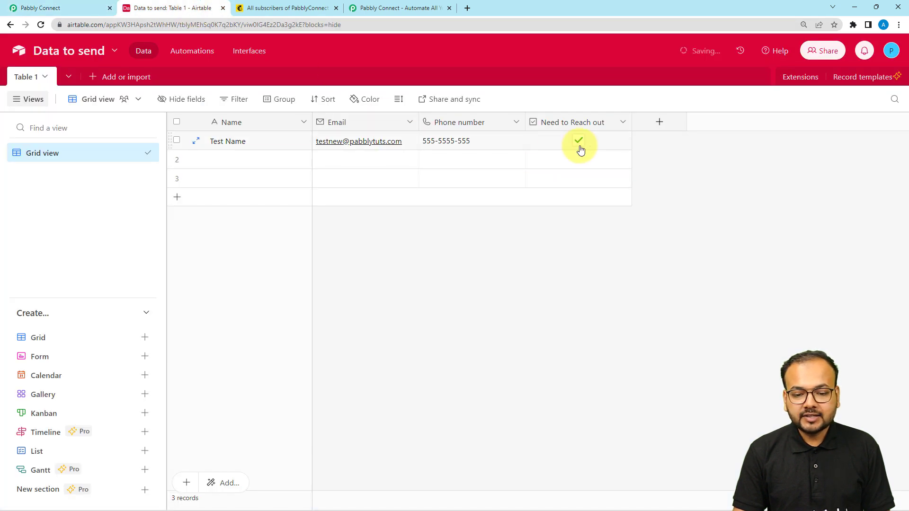
left_click(70, 13)
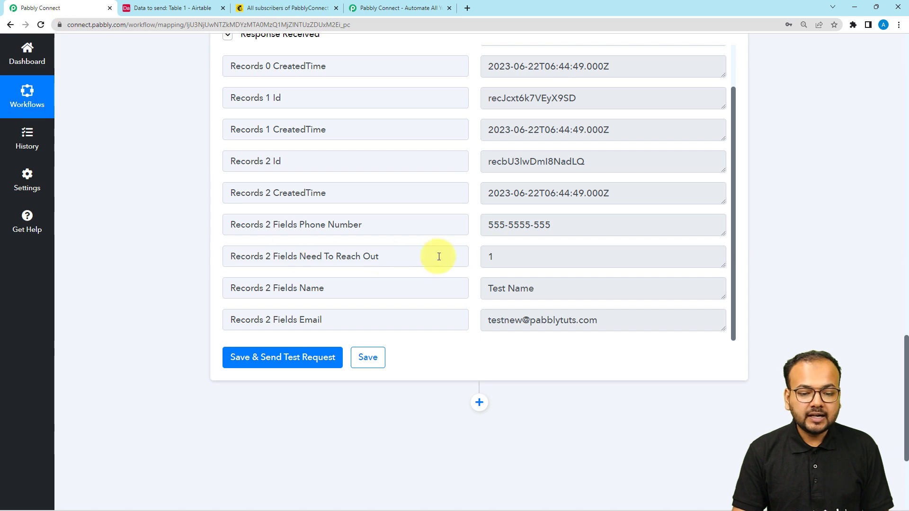
Clear the first record's Need to Reach out checkbox in Airtable and tick it again after reviewing the Pabbly Connect response
left_click(205, 15)
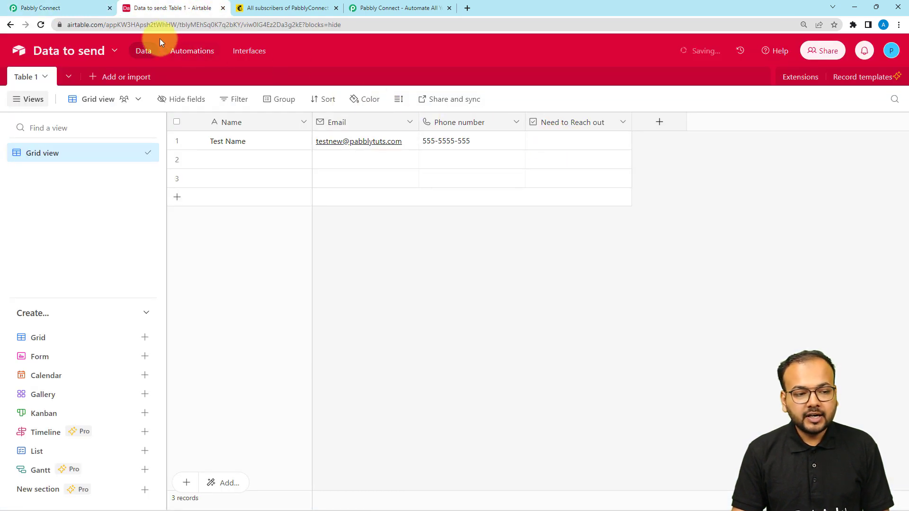
left_click(78, 8)
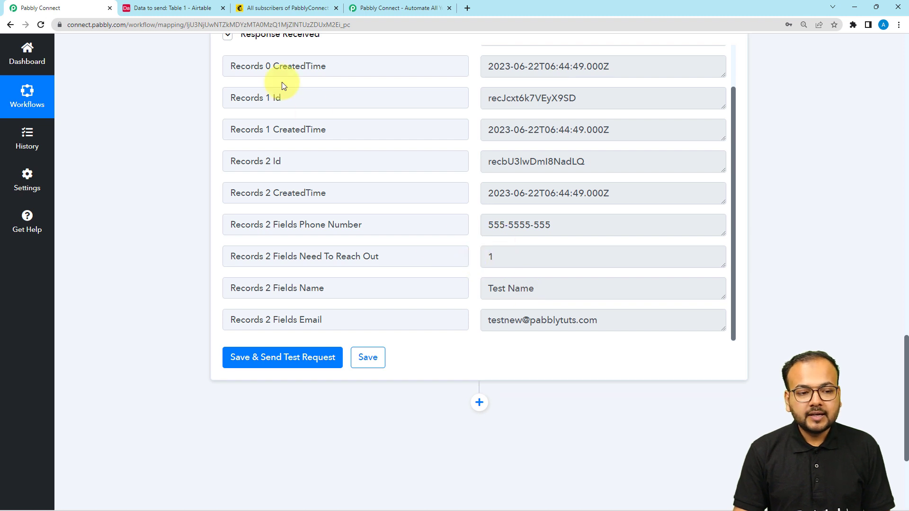
left_click(199, 9)
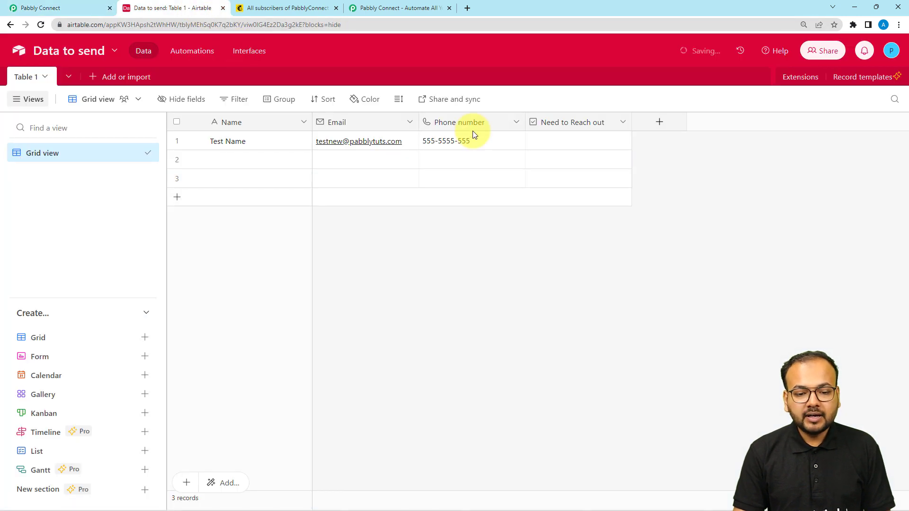
left_click(578, 141)
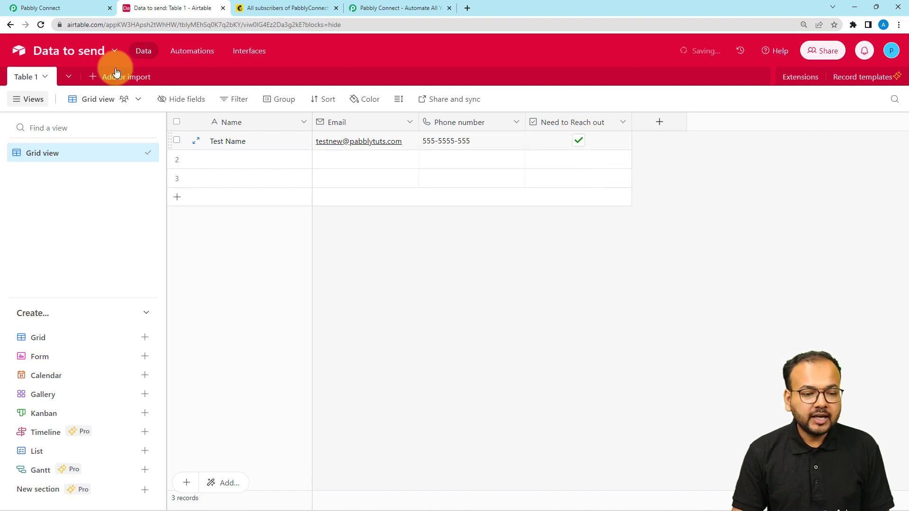
mouse_move(65, 3)
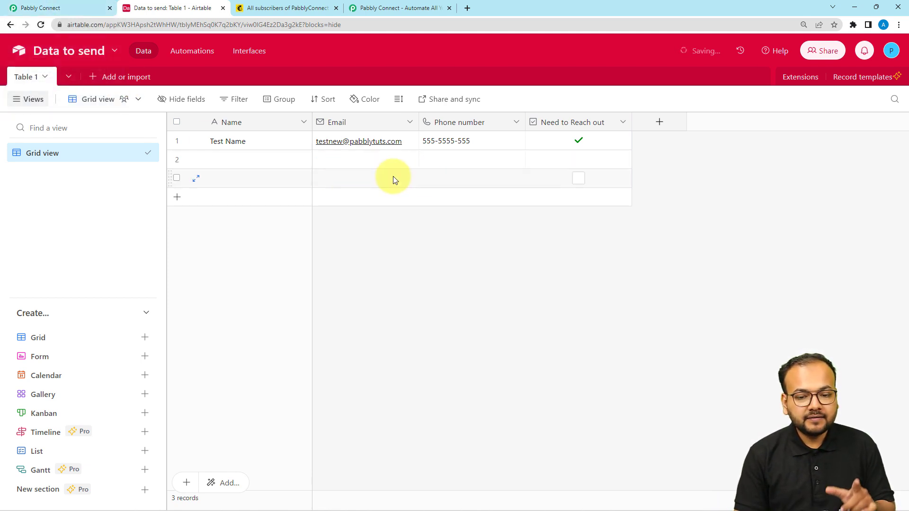
Return to Pabbly Connect and add a Filter by Pabbly action after the Airtable Get All Record step
left_click(34, 8)
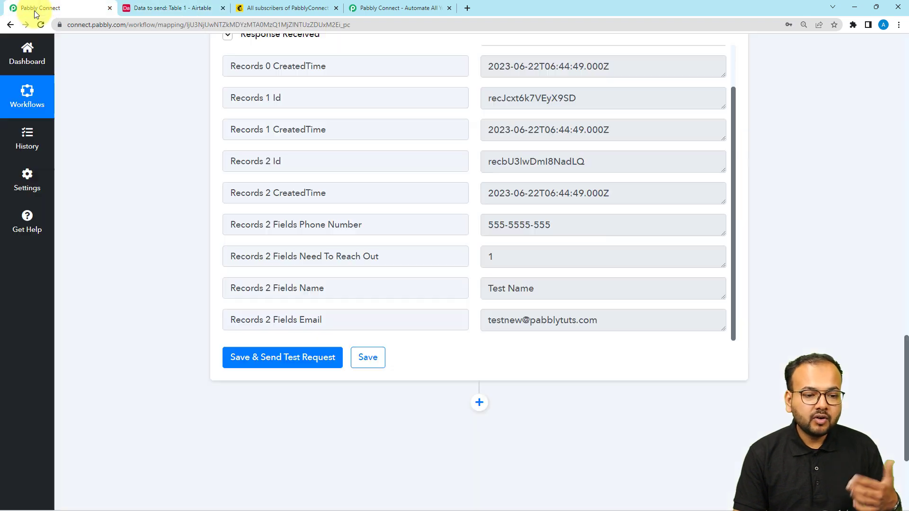
scroll(132, 218, "down", 4)
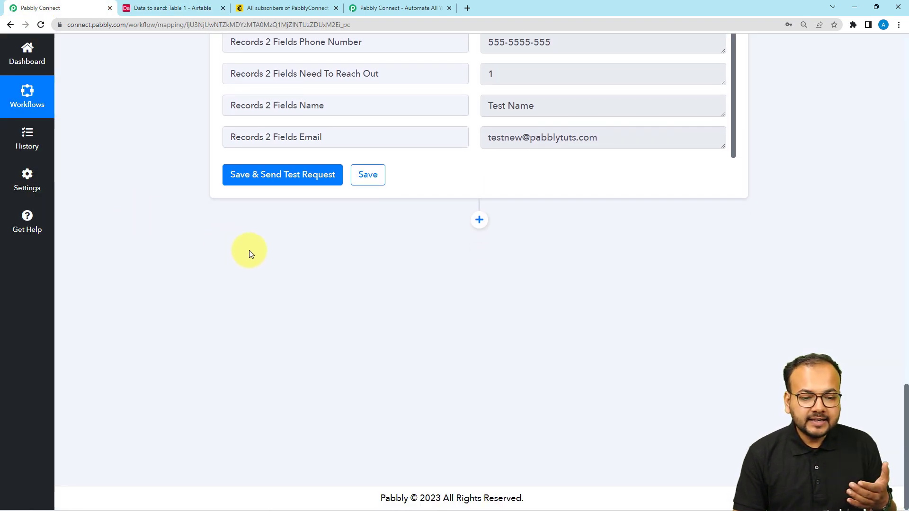
left_click(479, 220)
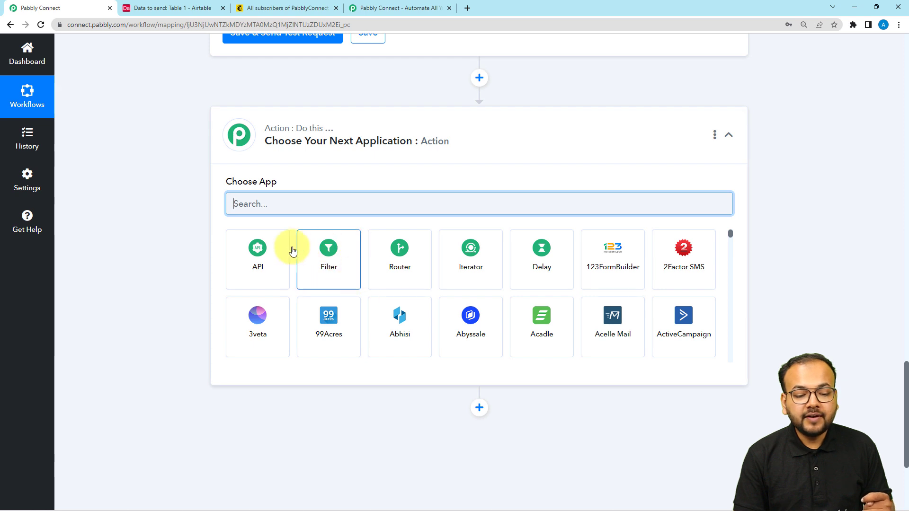
left_click(316, 282)
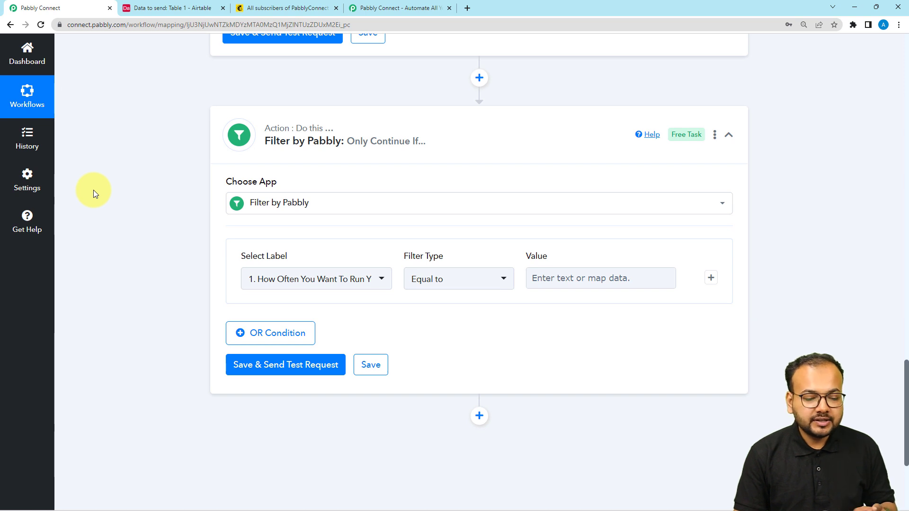
Set the filter condition's label to Airtable's Records 2 Fields Need To Reach Out
scroll(93, 189, "down", 2)
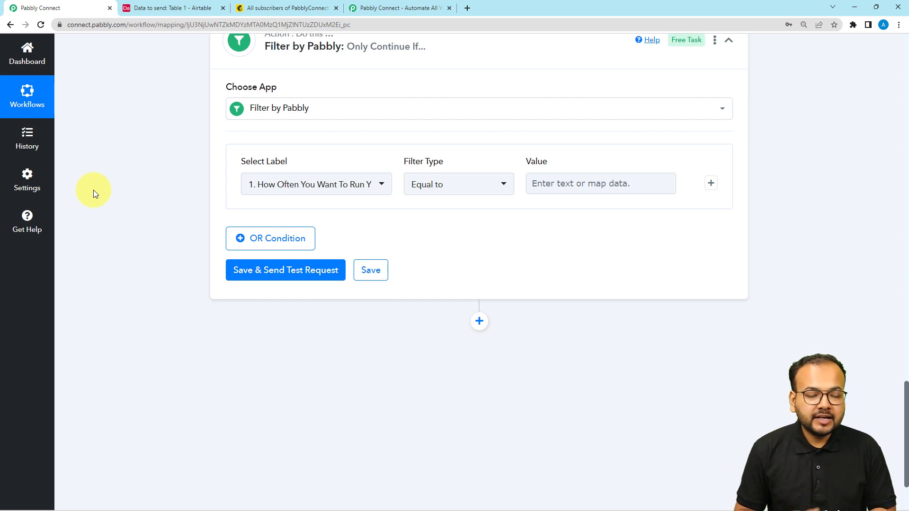
scroll(156, 125, "up", 7)
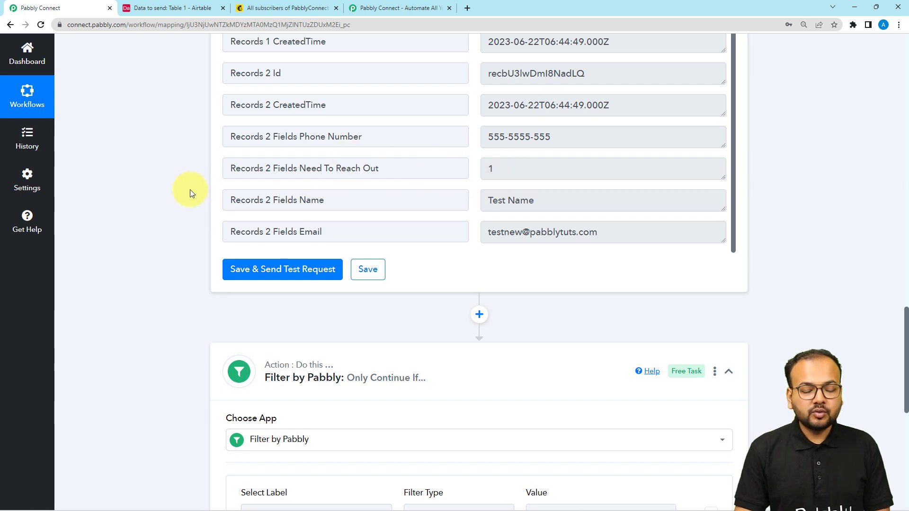
scroll(158, 229, "down", 4)
scroll(159, 230, "down", 1)
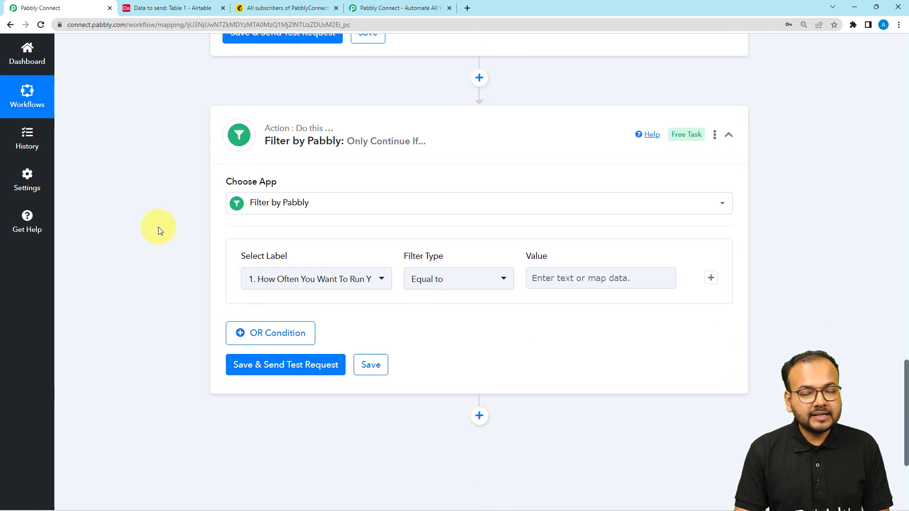
scroll(158, 230, "down", 2)
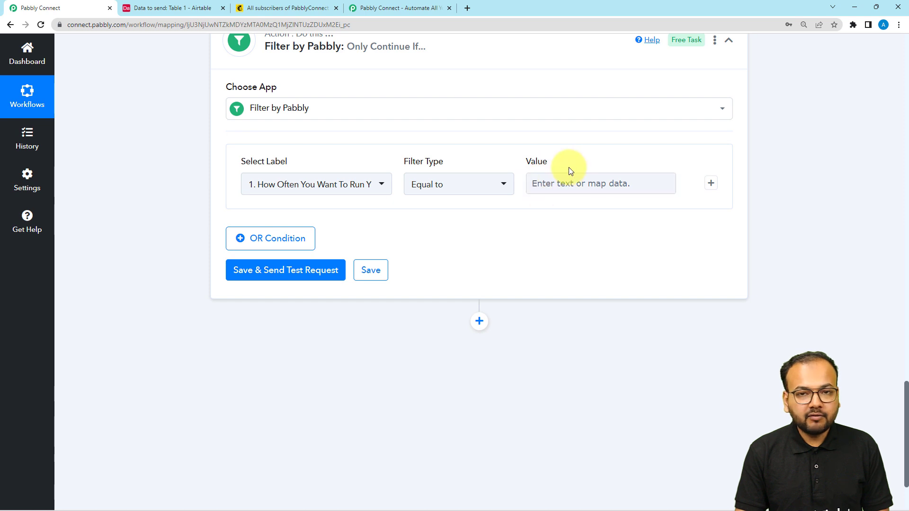
left_click(360, 189)
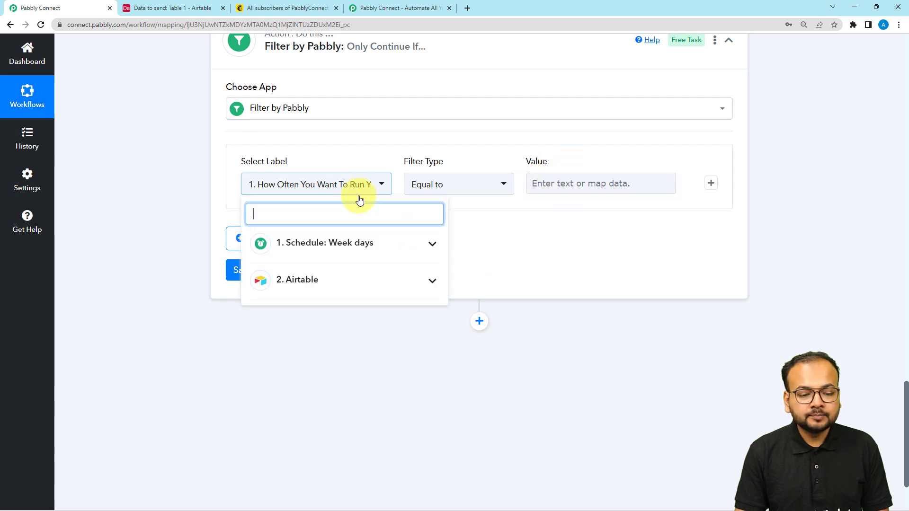
left_click(305, 299)
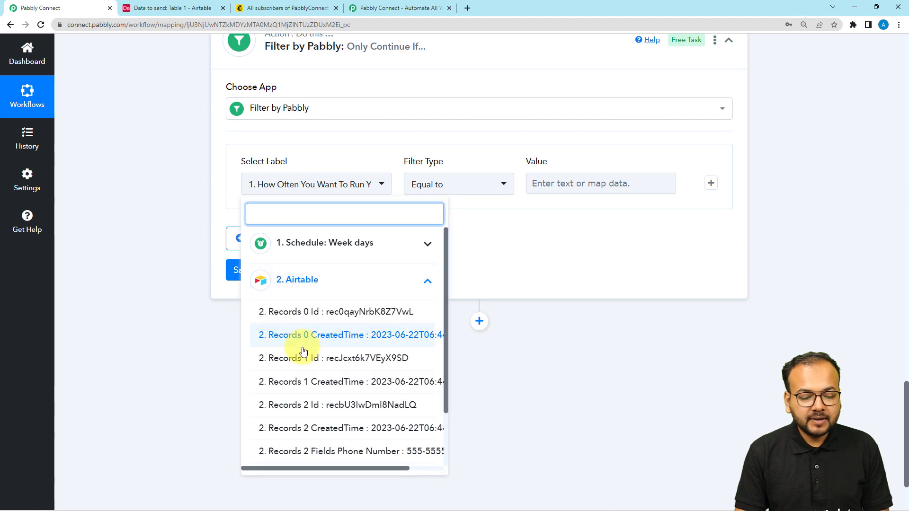
scroll(302, 348, "down", 1)
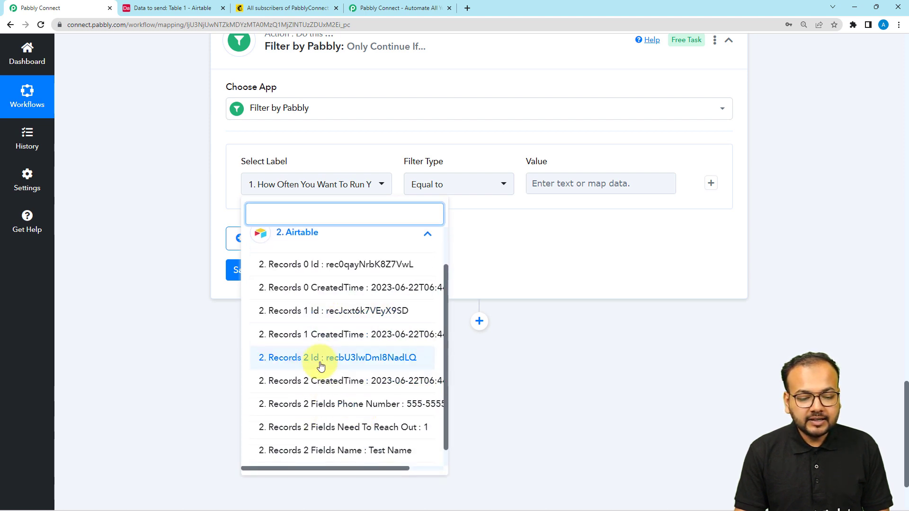
scroll(330, 416, "down", 1)
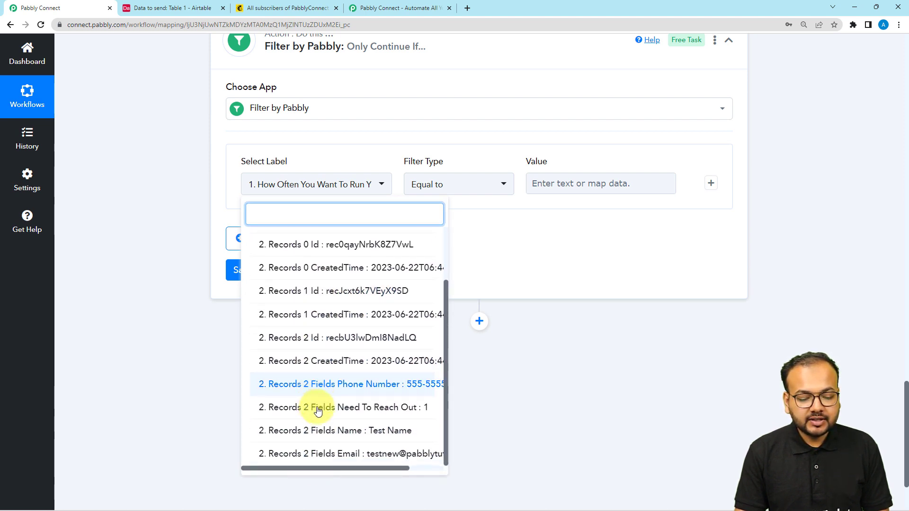
left_click(396, 415)
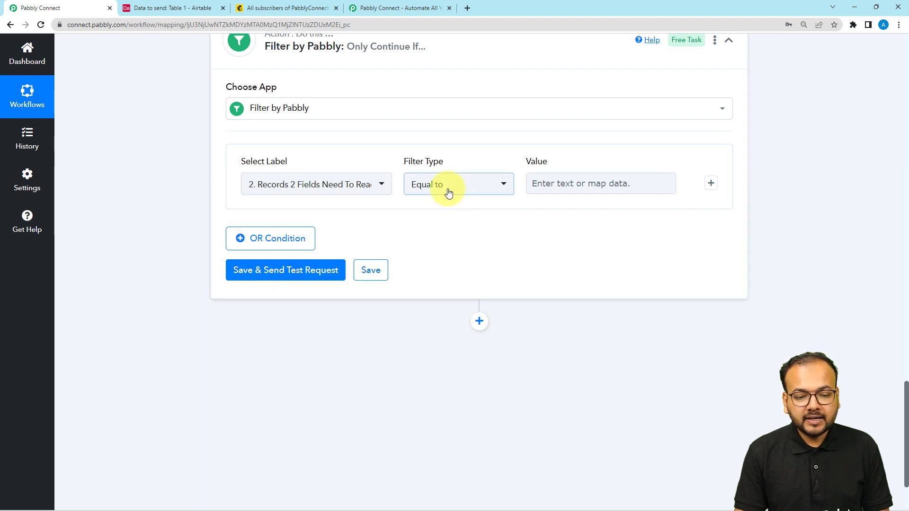
Set the Equal to condition's value to 1 and save the filter with a test request
left_click(553, 185)
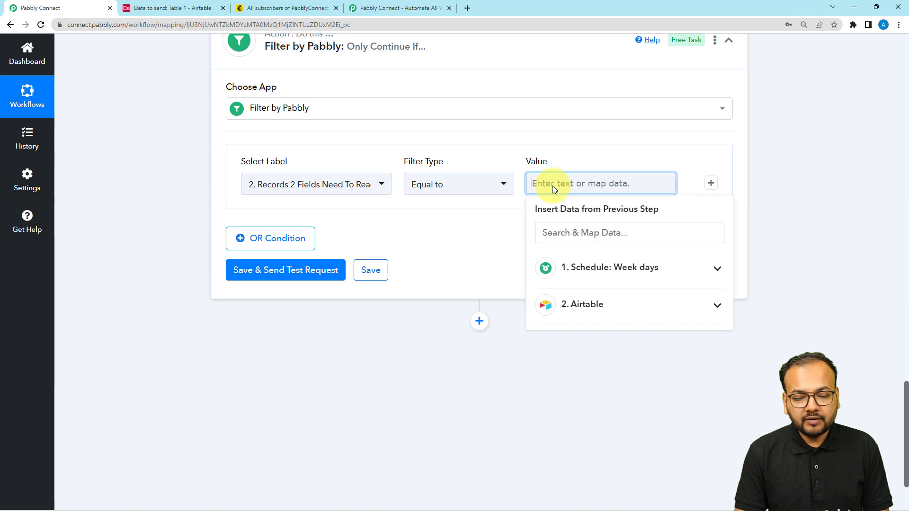
type("1")
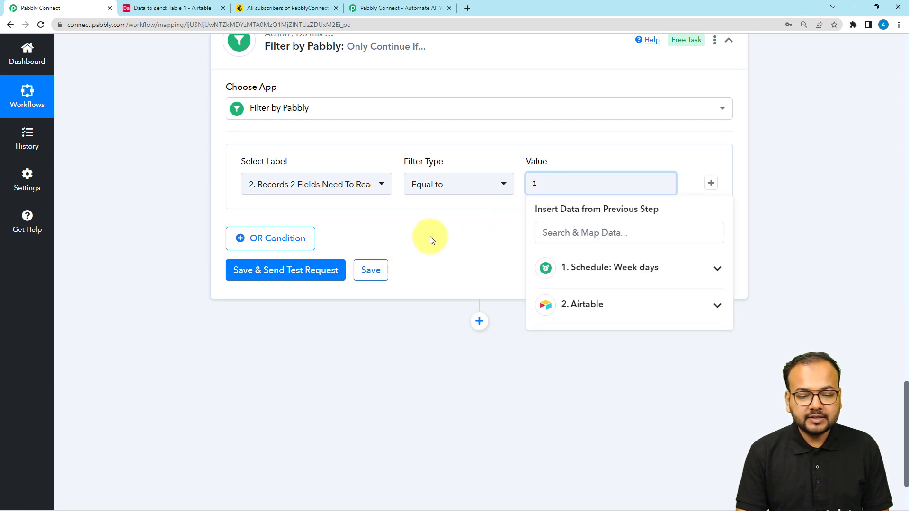
left_click(431, 237)
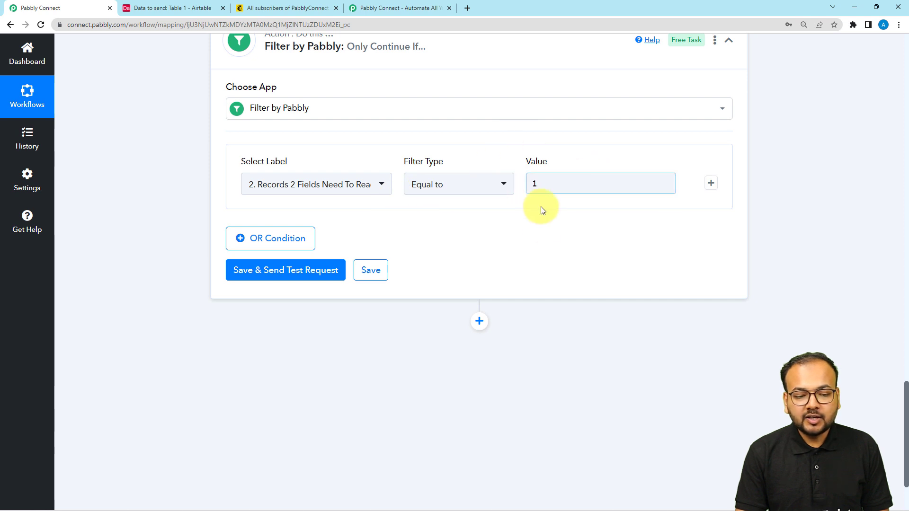
left_click(245, 270)
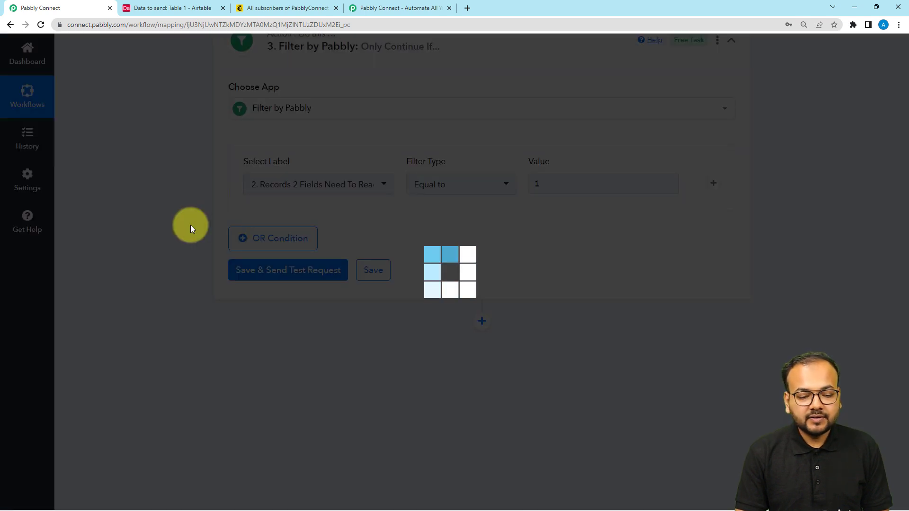
Review the filter's test response and compare it with the Need to Reach out checkbox in Airtable
scroll(190, 225, "down", 3)
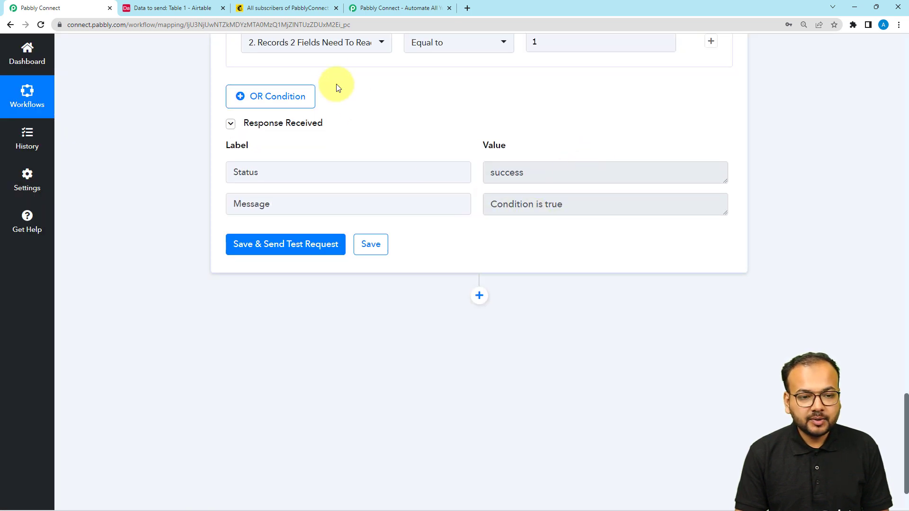
left_click(208, 8)
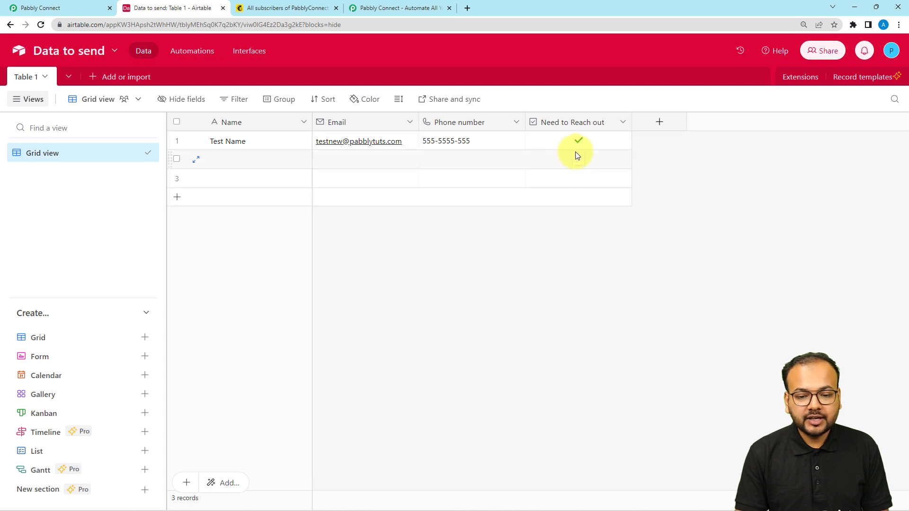
left_click(44, 9)
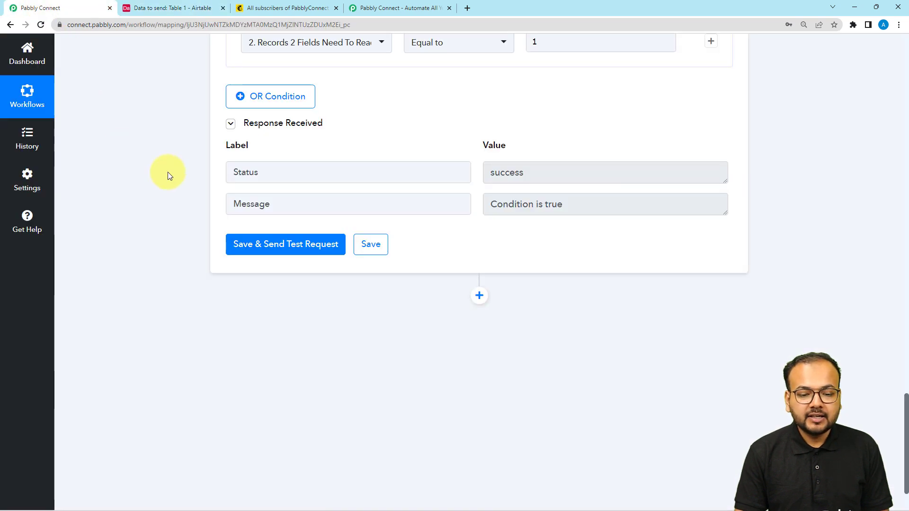
Add a MailChimp action after the filter with the action event Add New Member with Custom Fields
scroll(147, 192, "down", 2)
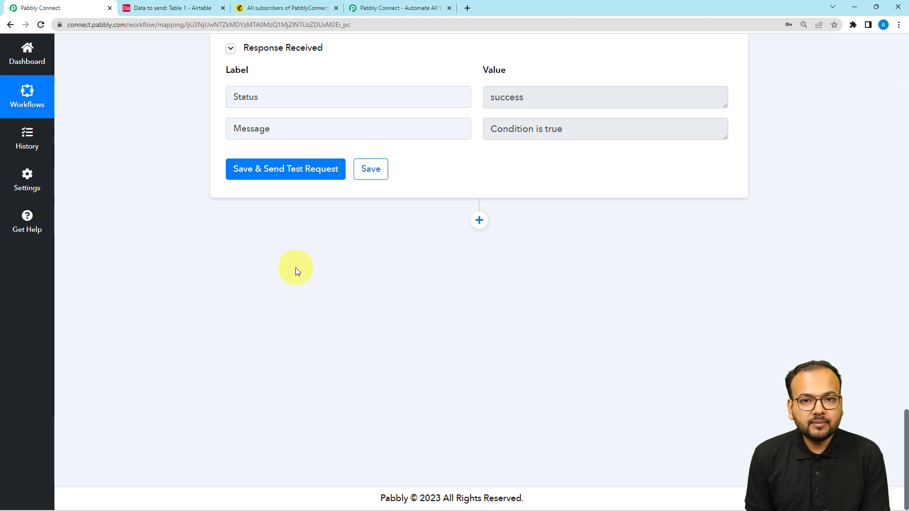
left_click(478, 220)
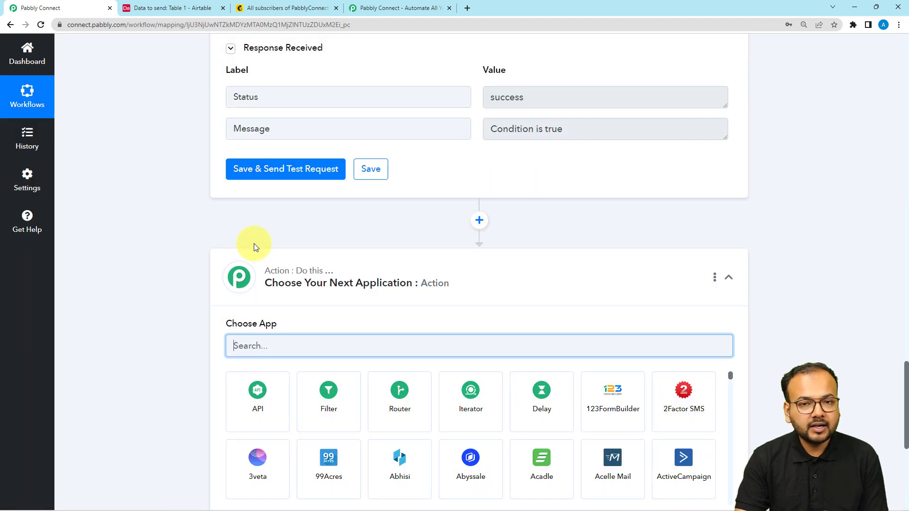
scroll(254, 243, "down", 3)
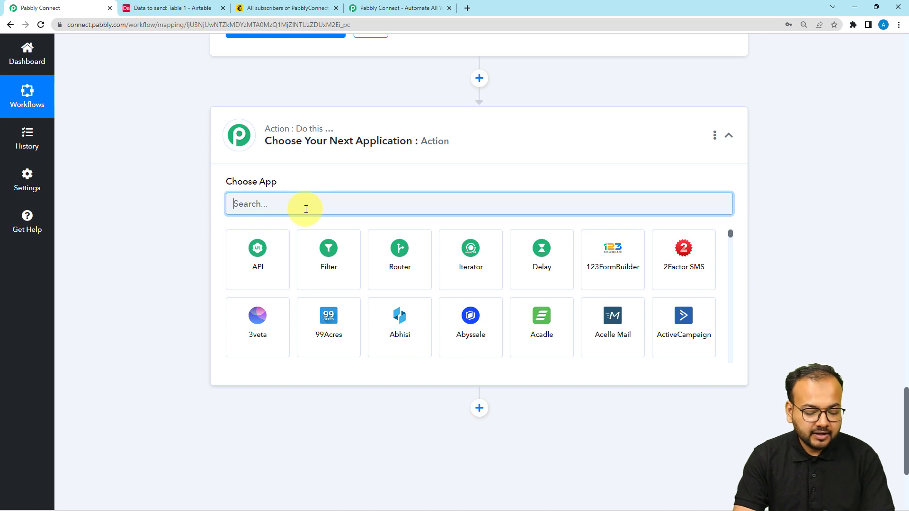
type("mail")
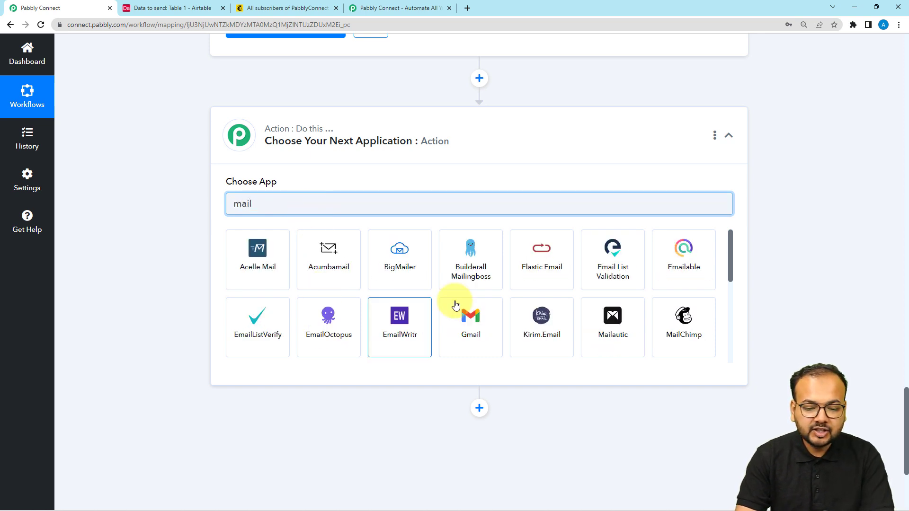
left_click(673, 330)
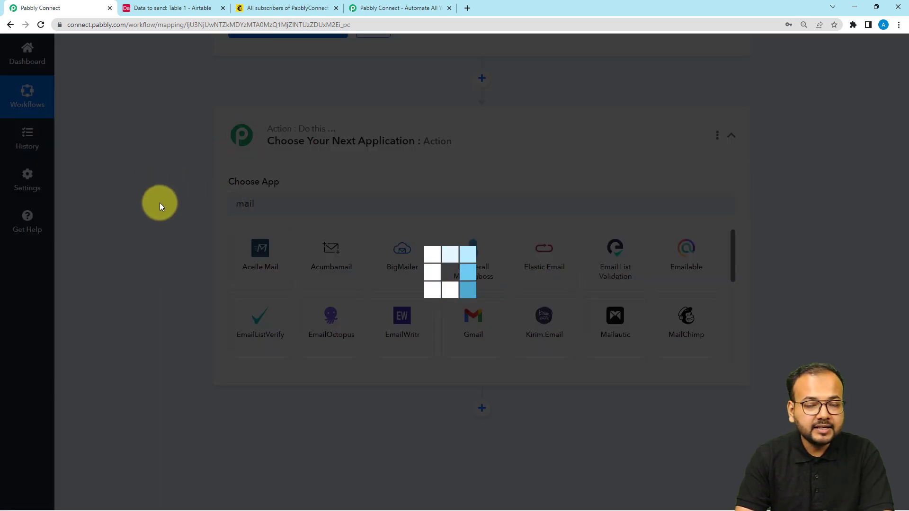
scroll(246, 179, "down", 2)
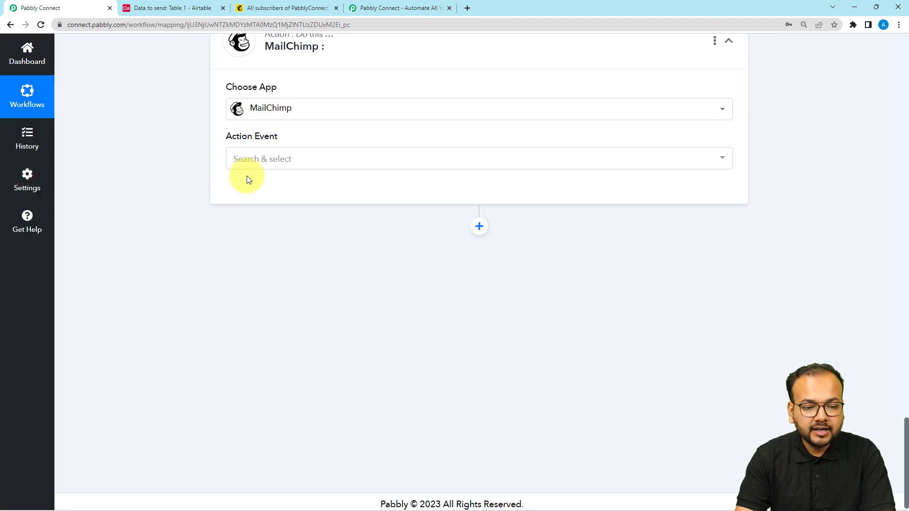
left_click(254, 170)
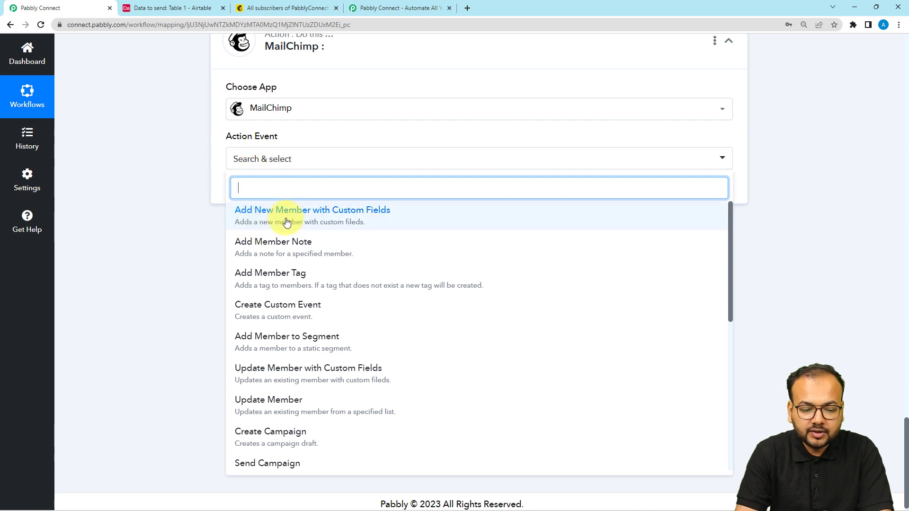
left_click(310, 223)
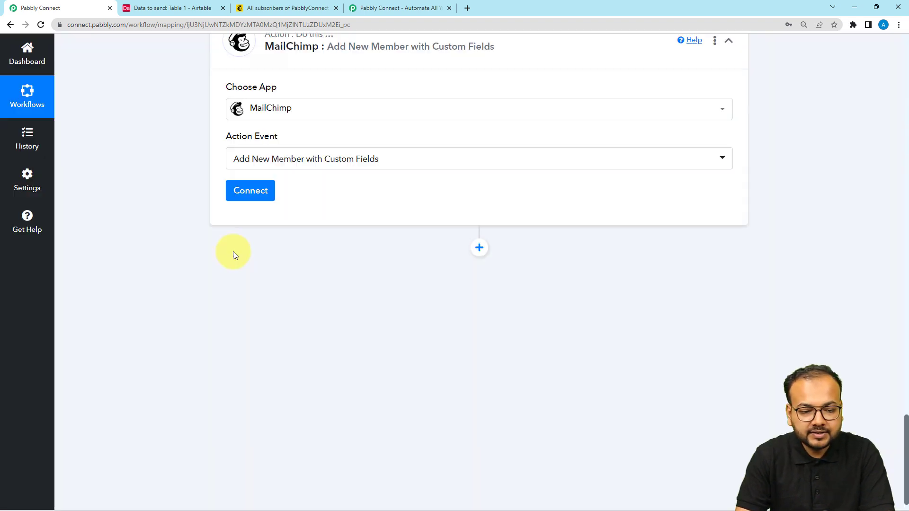
Start a new MailChimp connection and fill its data center with us6, copied from the Mailchimp account's URL
left_click(250, 189)
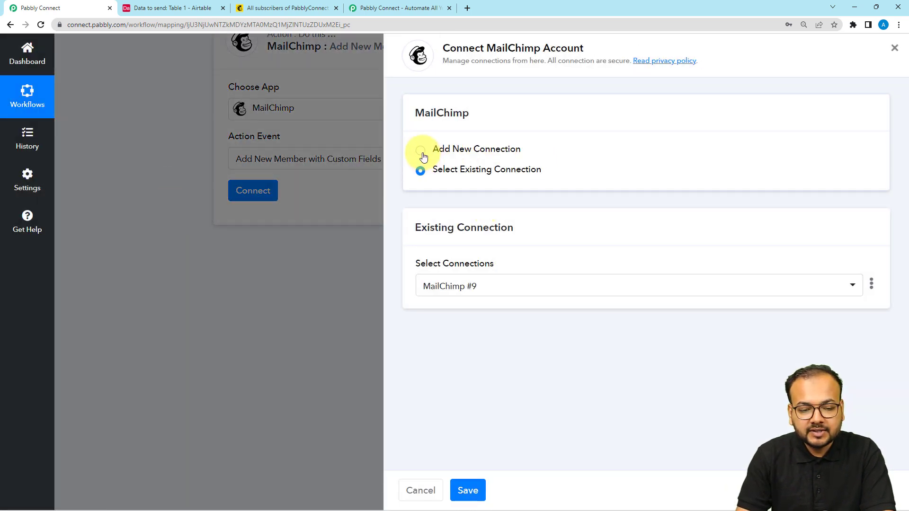
left_click(421, 151)
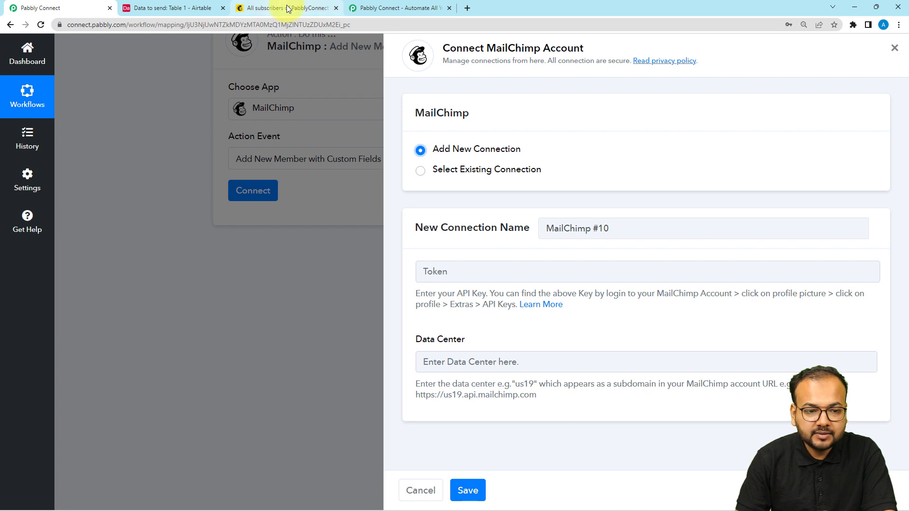
left_click(305, 6)
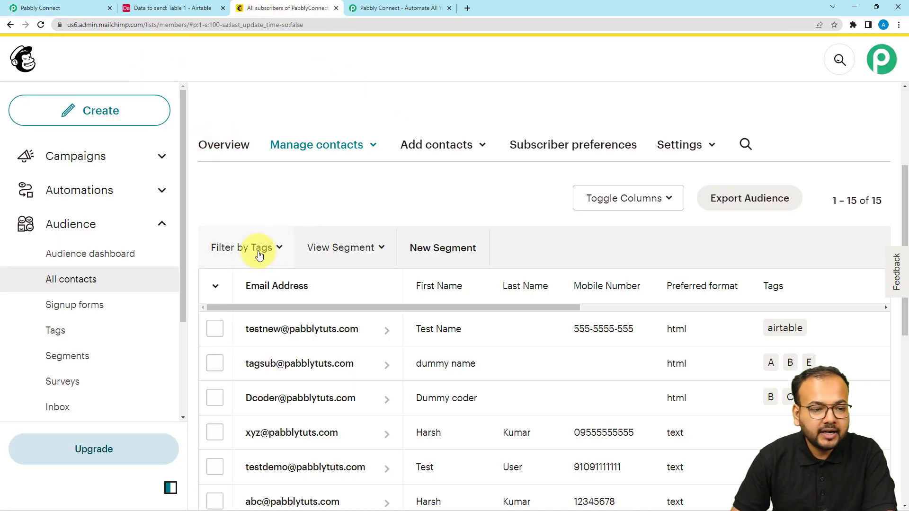
double_click(72, 23)
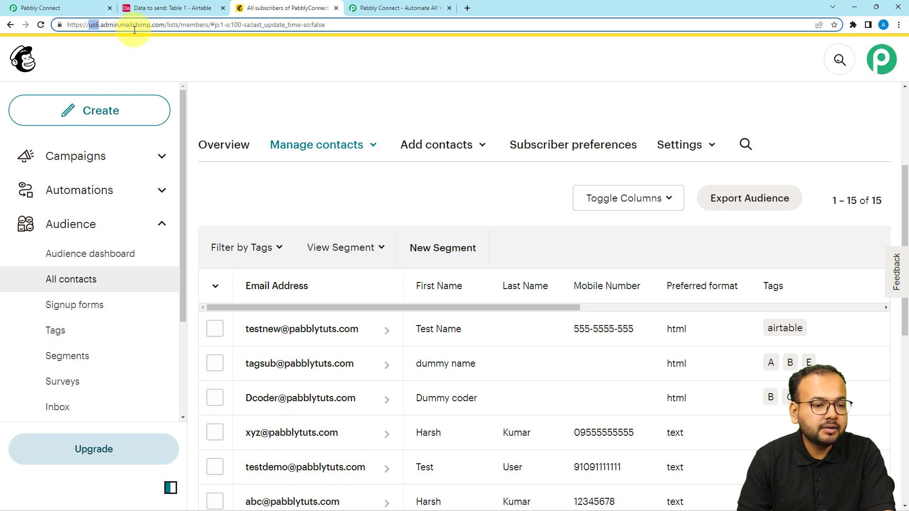
right_click(95, 22)
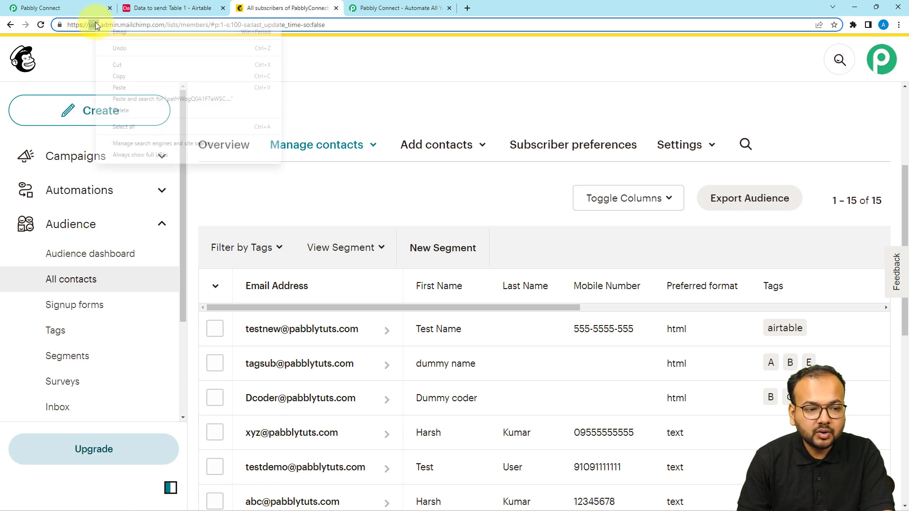
left_click(113, 73)
left_click(72, 7)
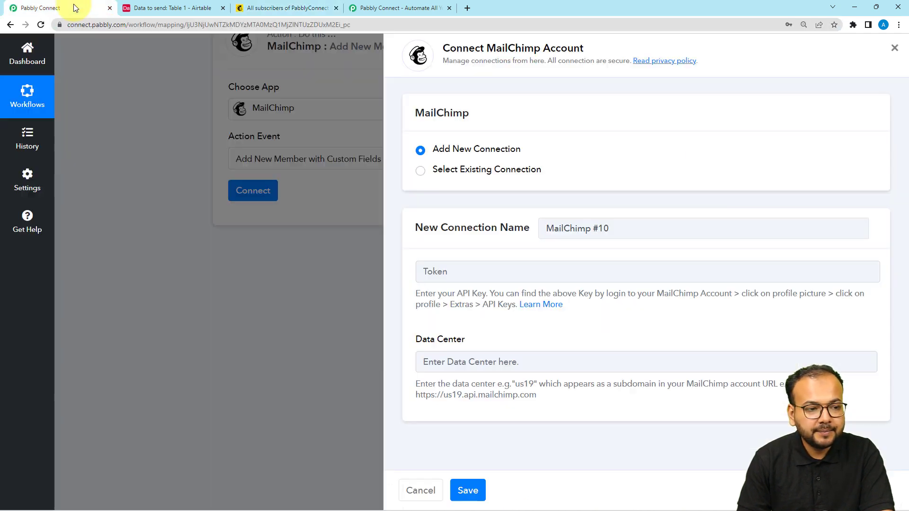
left_click(525, 357)
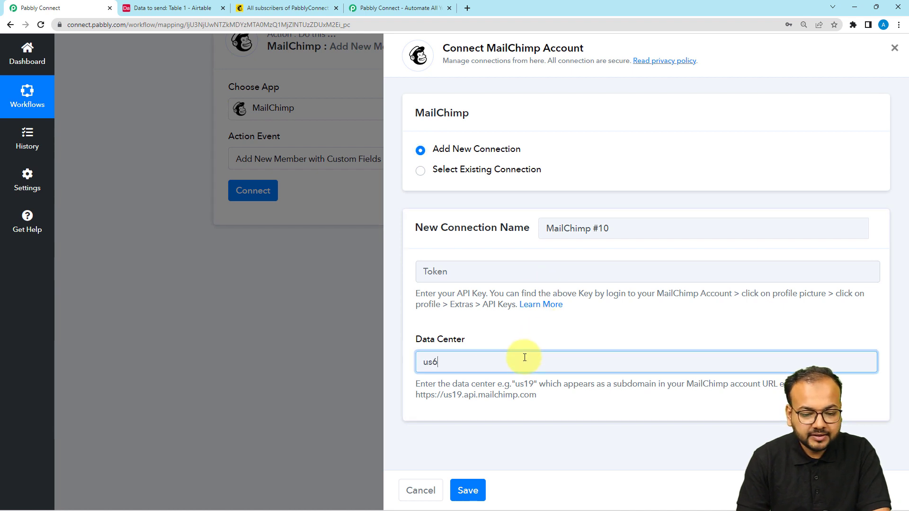
Switch to the Mailchimp account and open the API keys page from its profile extras
left_click(515, 338)
left_click(307, 6)
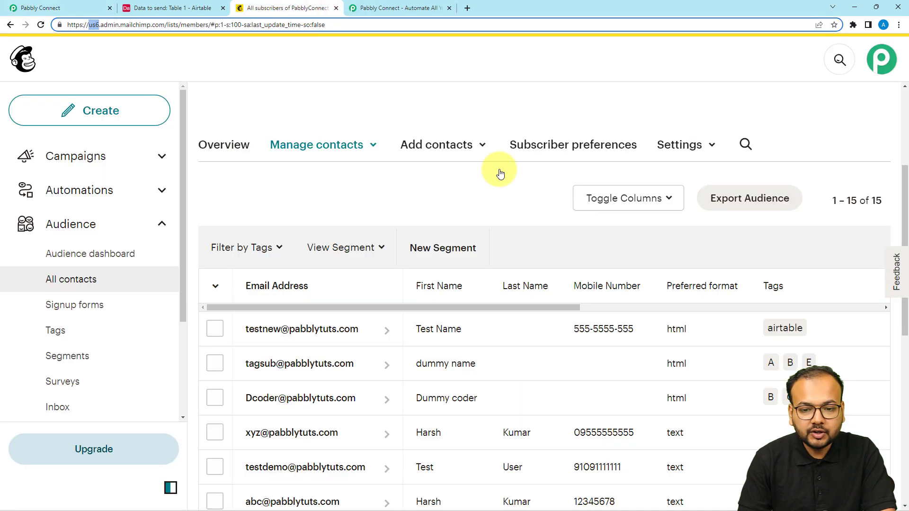
left_click(877, 72)
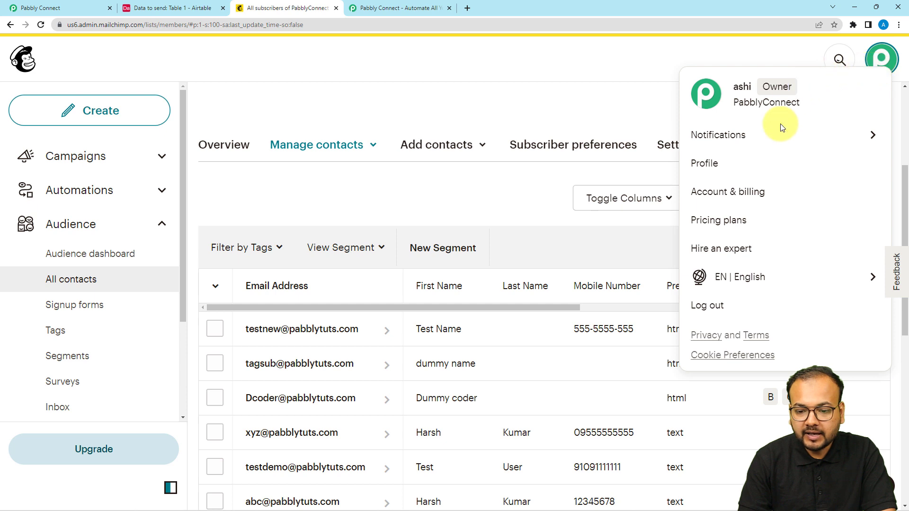
left_click(700, 166)
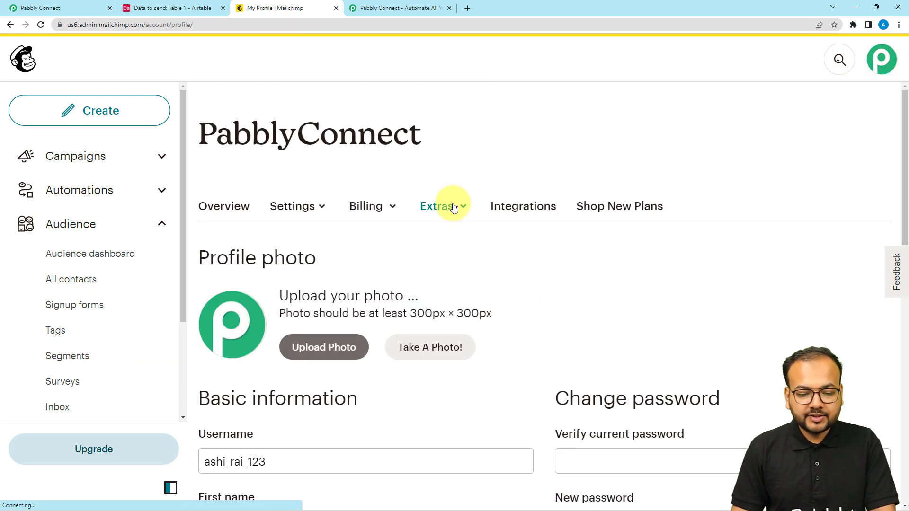
left_click(452, 206)
left_click(447, 277)
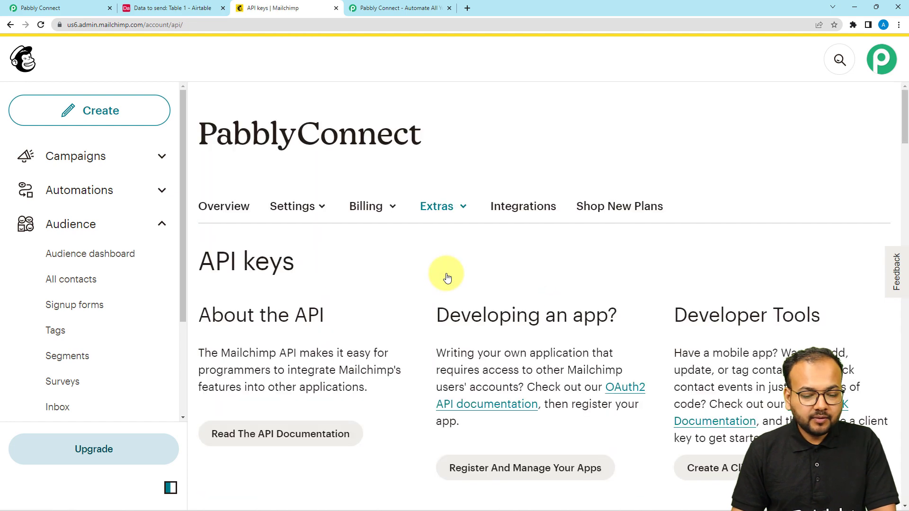
Start creating a new Mailchimp API key below the list of existing keys
scroll(448, 278, "down", 20)
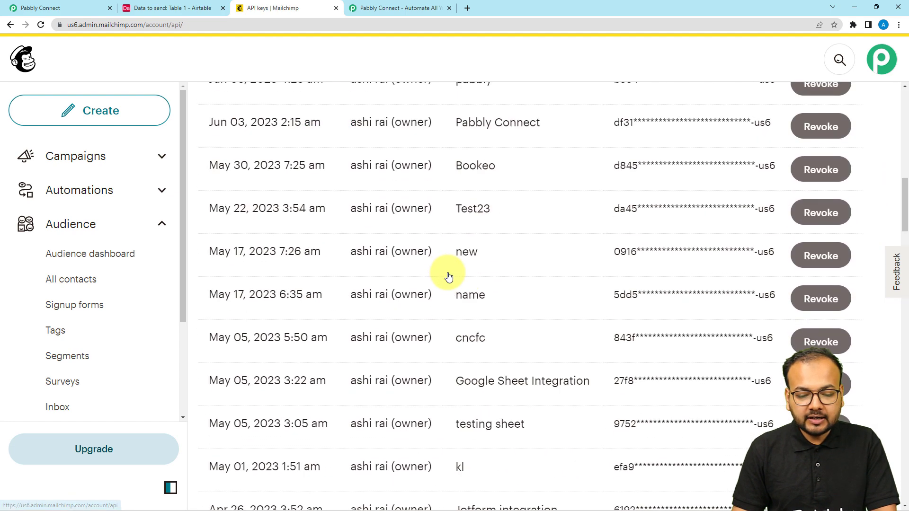
scroll(449, 277, "down", 5)
middle_click(448, 272)
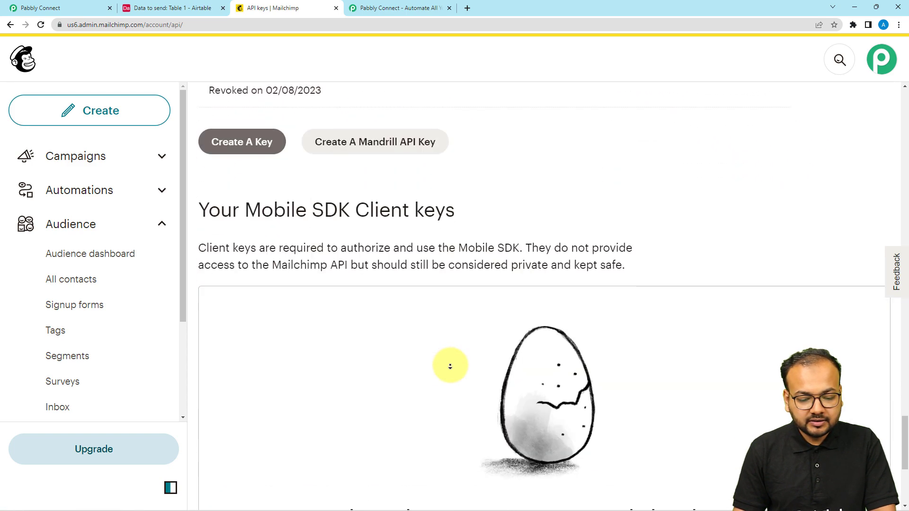
middle_click(456, 305)
scroll(456, 305, "up", 8)
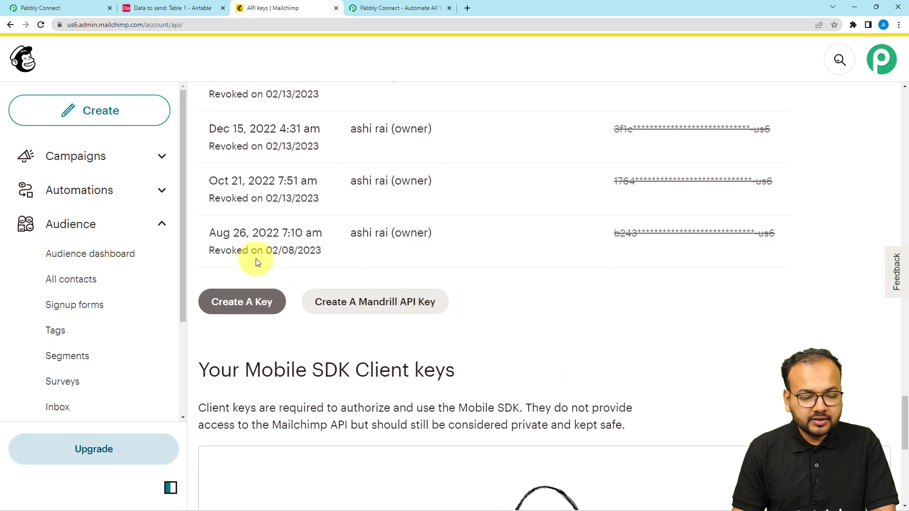
left_click(234, 304)
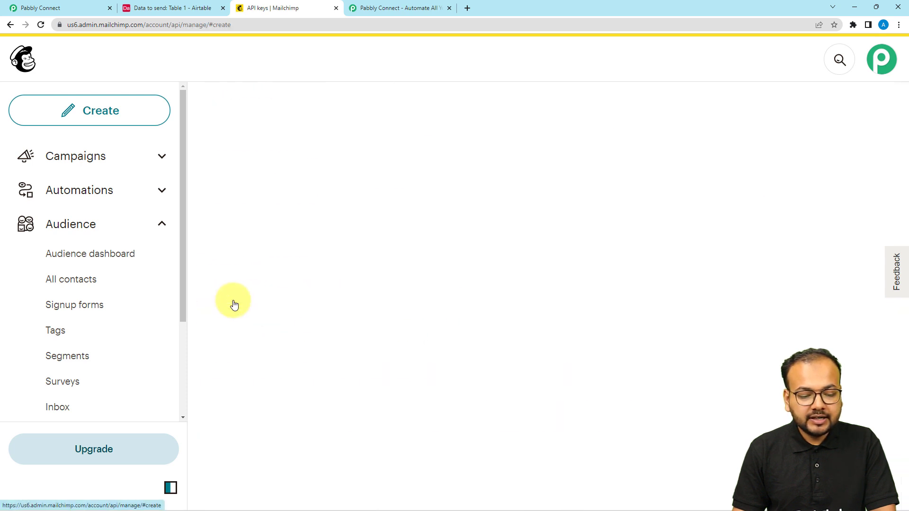
scroll(307, 295, "down", 1)
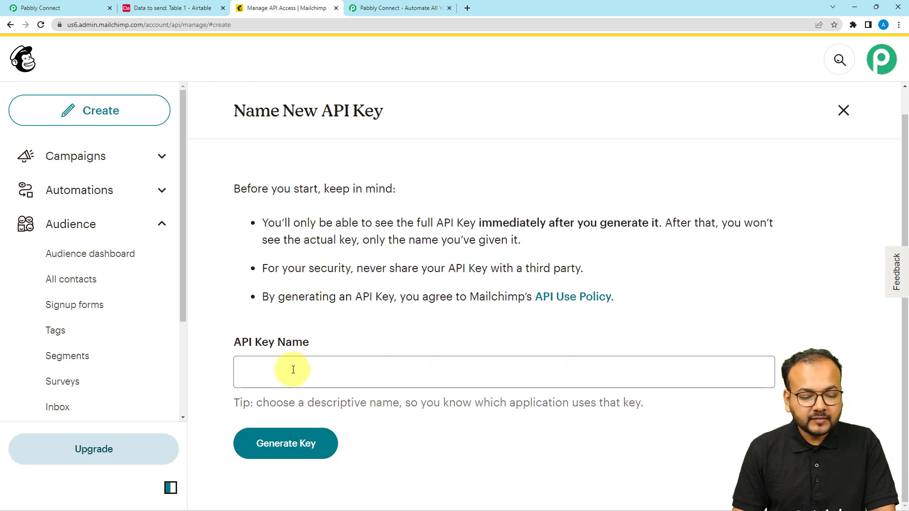
left_click(292, 374)
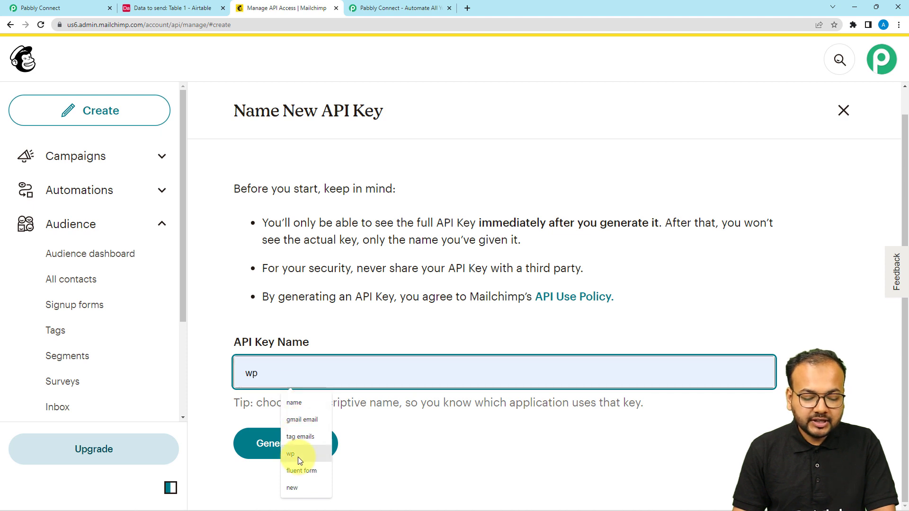
left_click(298, 474)
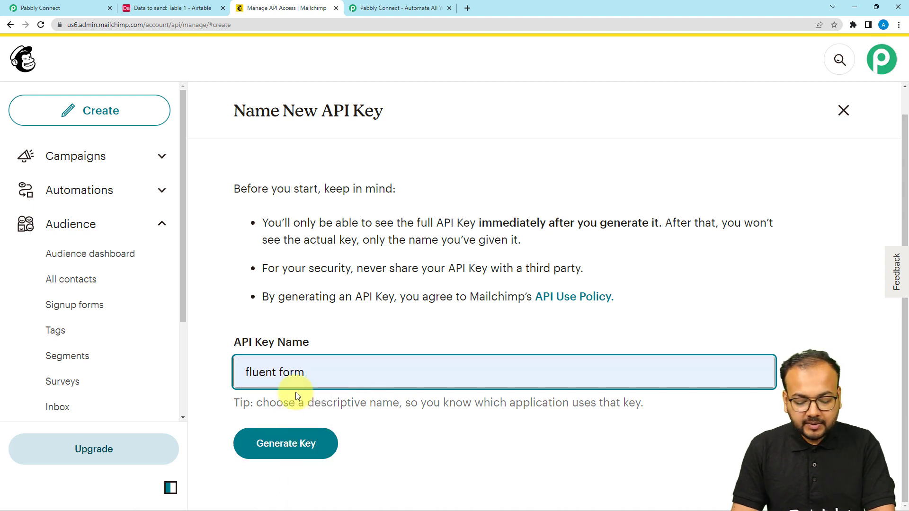
key("BackSpace")
key("BackSpace")
key("BackSpace")
key("BackSpace")
key("BackSpace")
key("BackSpace")
key("BackSpace")
key("BackSpace")
key("BackSpace")
key("BackSpace")
key("BackSpace")
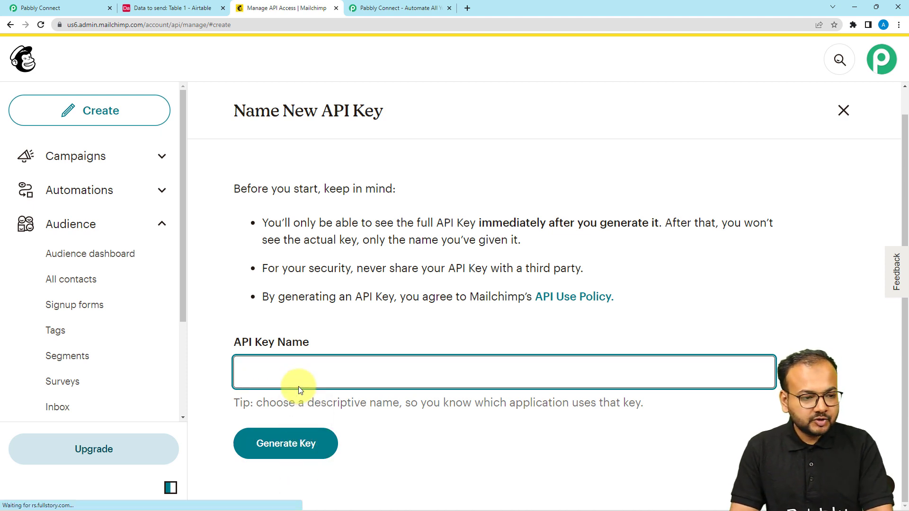
Name the new API key airtable and generate it
type("air")
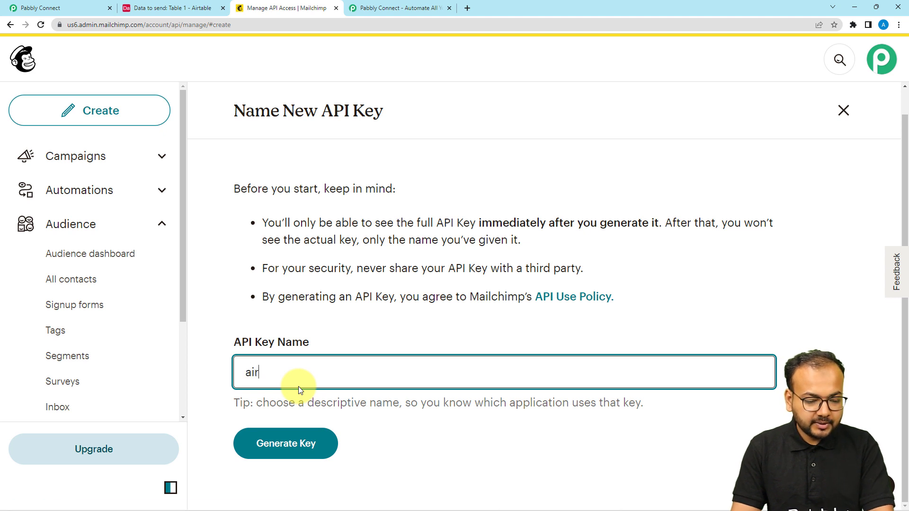
type("table")
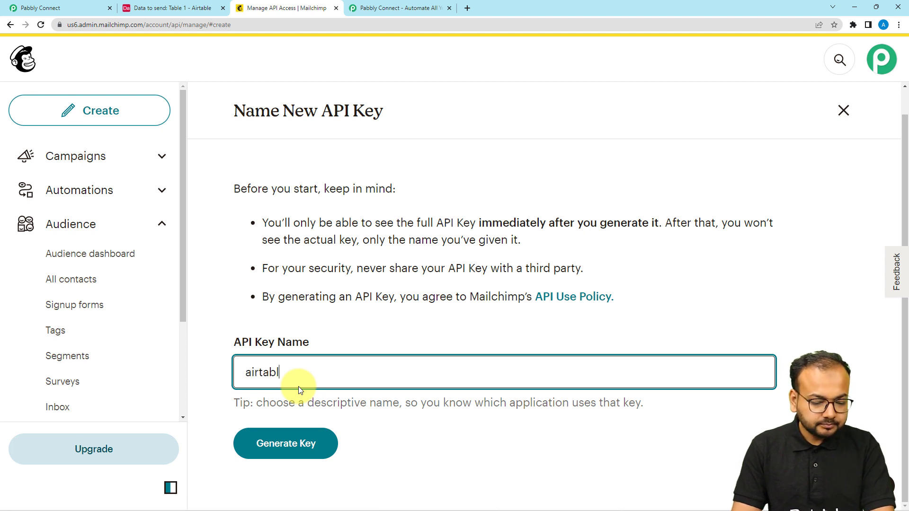
left_click(289, 443)
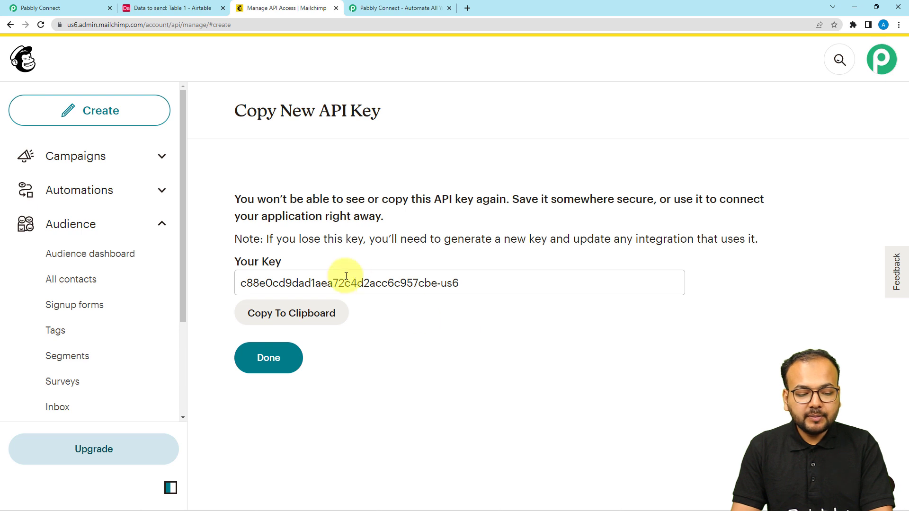
Copy the generated API key, paste it as the token of the new MailChimp connection in Pabbly Connect and save the connection
left_click(304, 318)
left_click(76, 5)
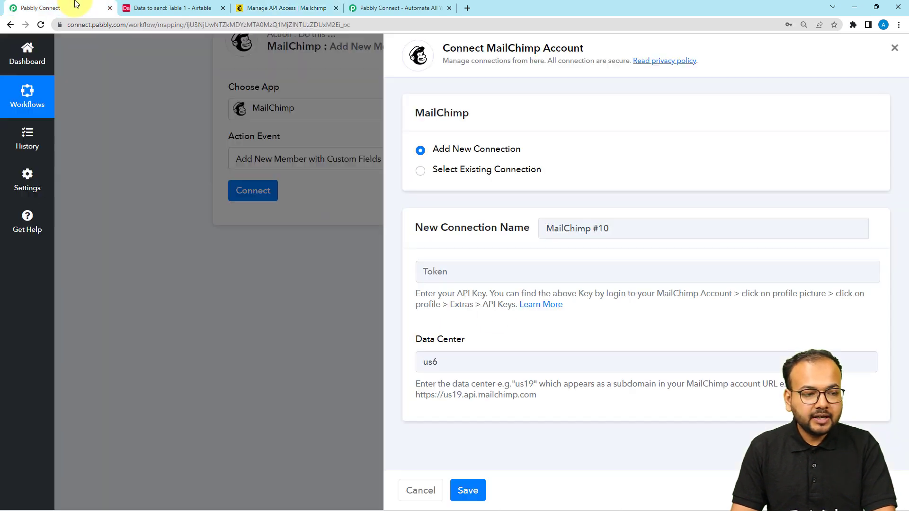
right_click(446, 273)
left_click(471, 351)
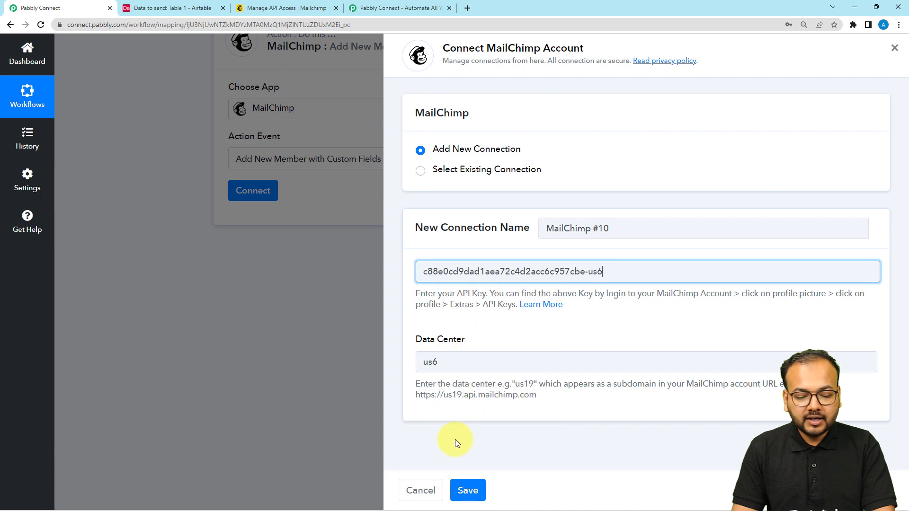
left_click(467, 490)
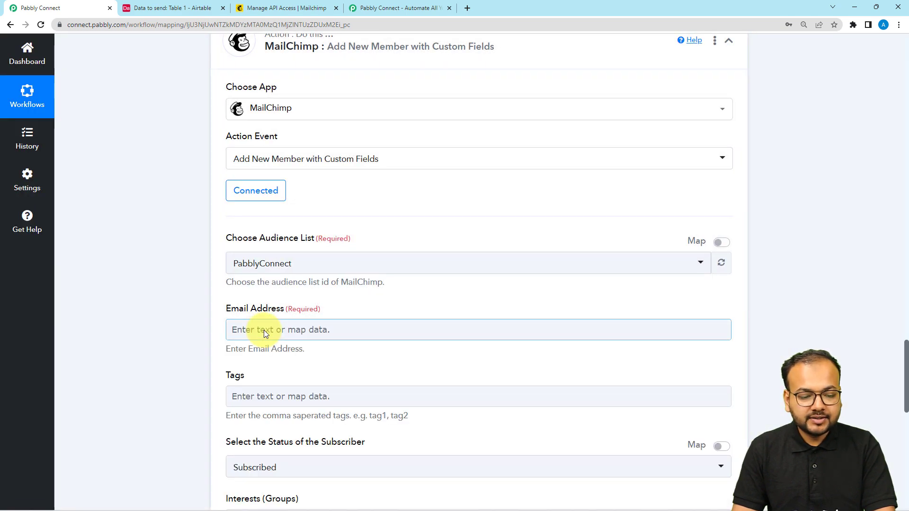
Compare the audience list chosen in the MailChimp action with the audience name on Mailchimp's All contacts page
scroll(263, 331, "down", 1)
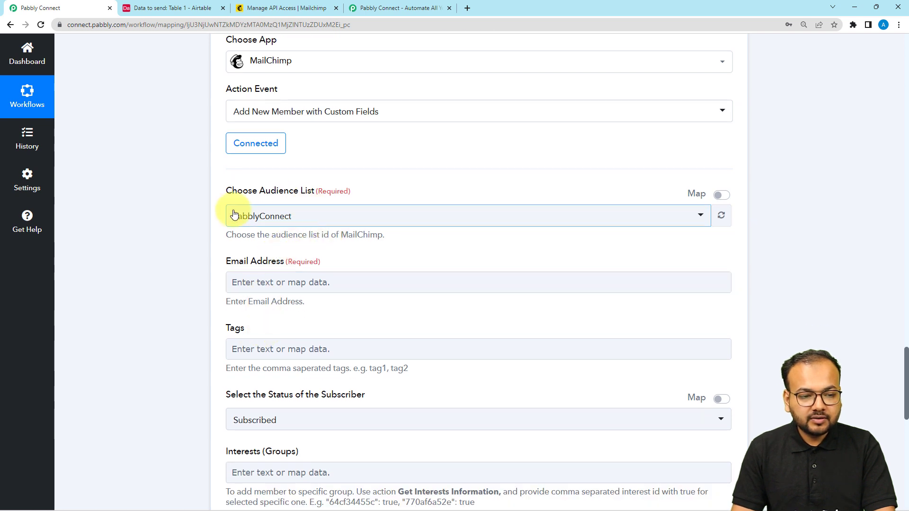
left_click(297, 13)
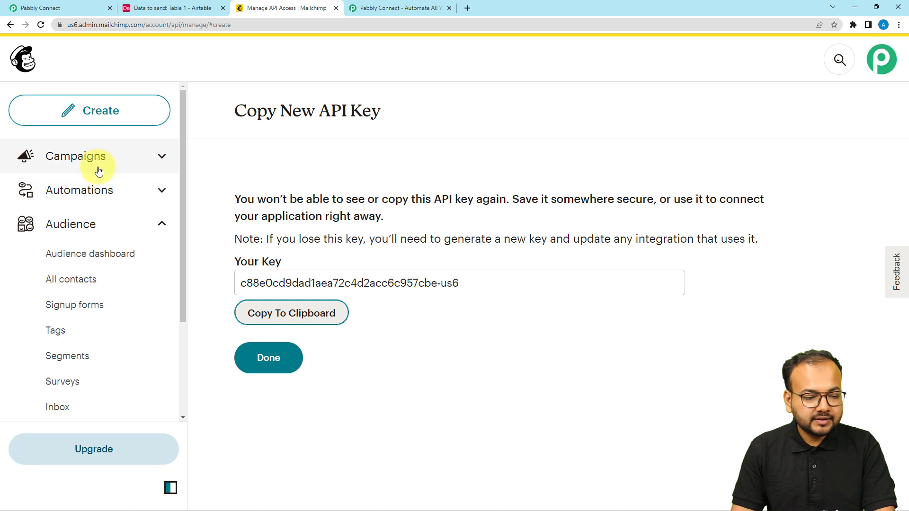
left_click(78, 229)
left_click(71, 226)
left_click(71, 272)
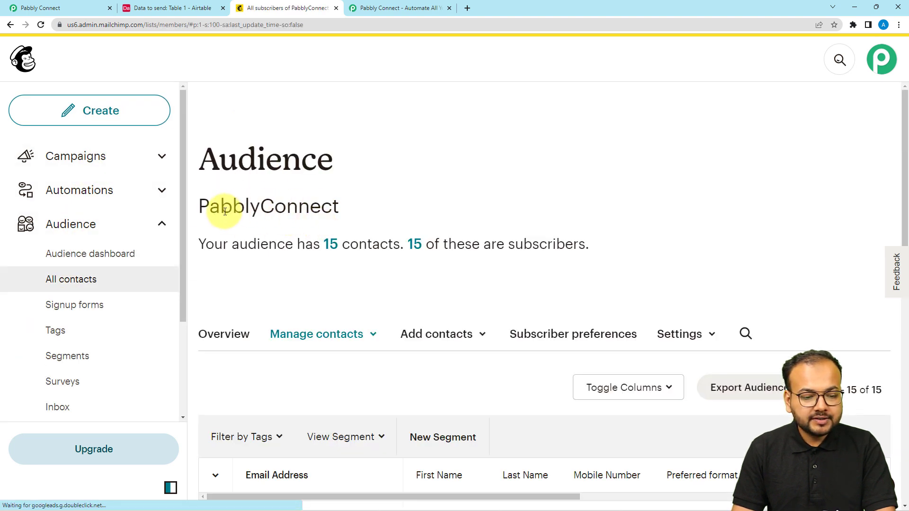
left_click(85, 9)
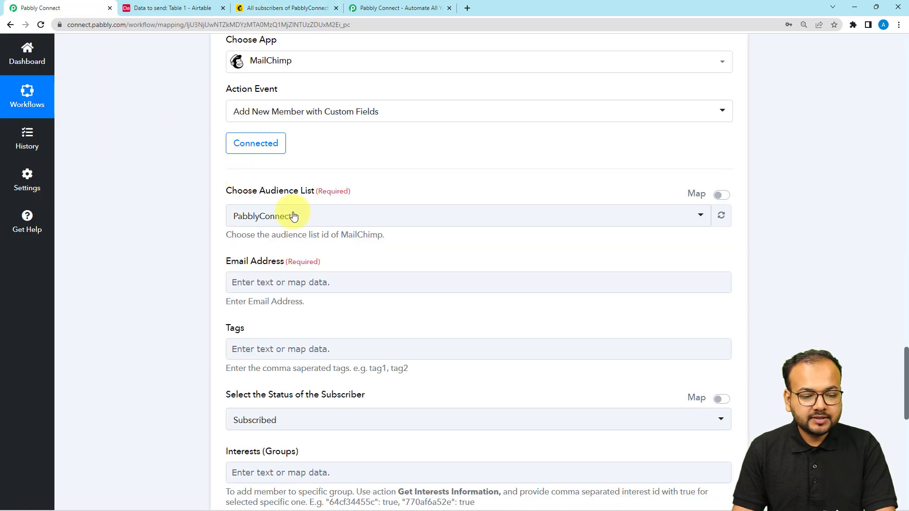
Review the MailChimp action's member fields, from email address and tags through subscriber status, names and mobile number
scroll(177, 264, "down", 1)
scroll(177, 264, "down", 2)
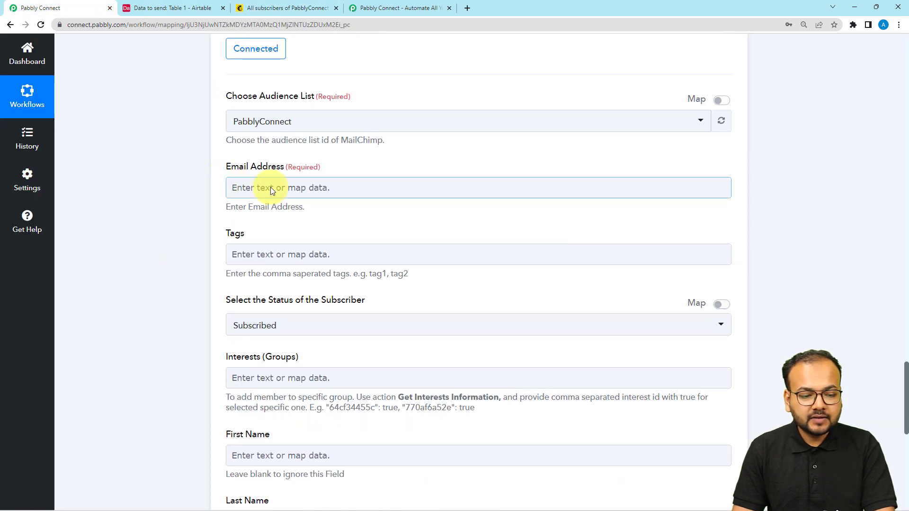
left_click(271, 256)
scroll(270, 258, "down", 3)
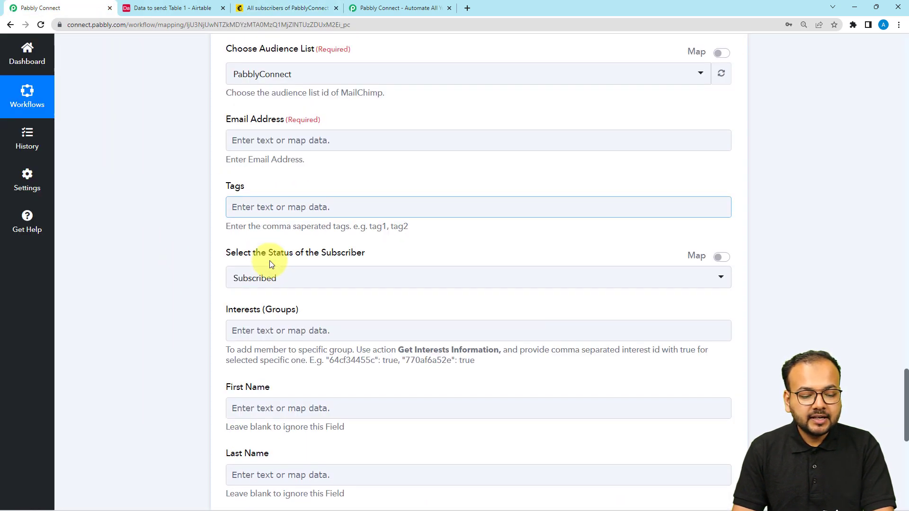
scroll(269, 260, "down", 2)
scroll(274, 227, "up", 1)
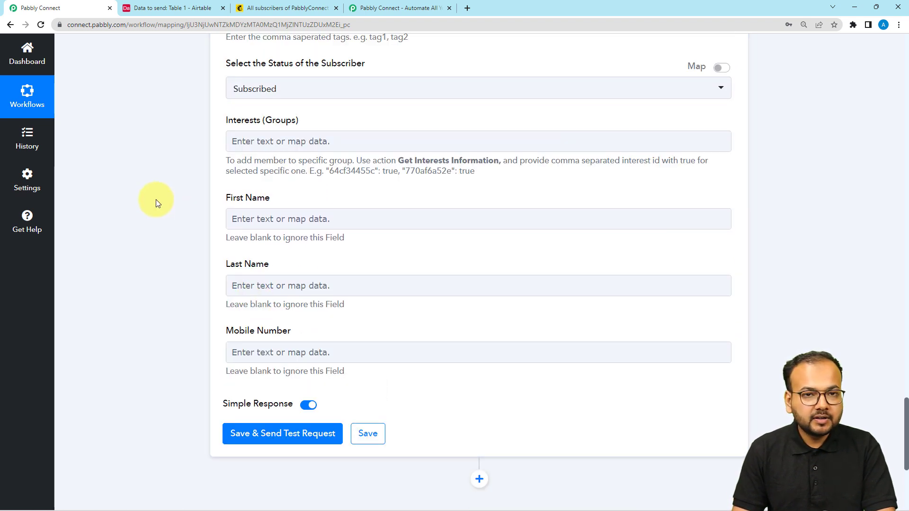
scroll(175, 256, "up", 10)
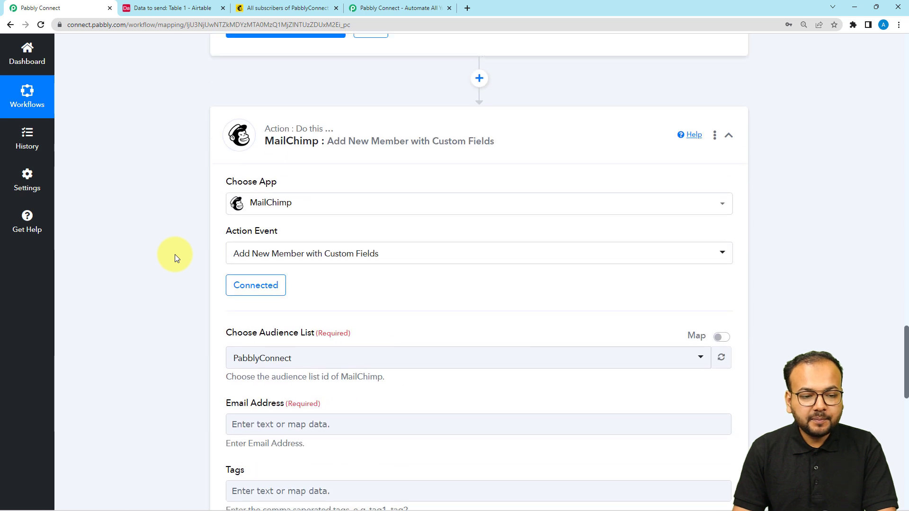
scroll(174, 254, "up", 3)
scroll(190, 234, "down", 3)
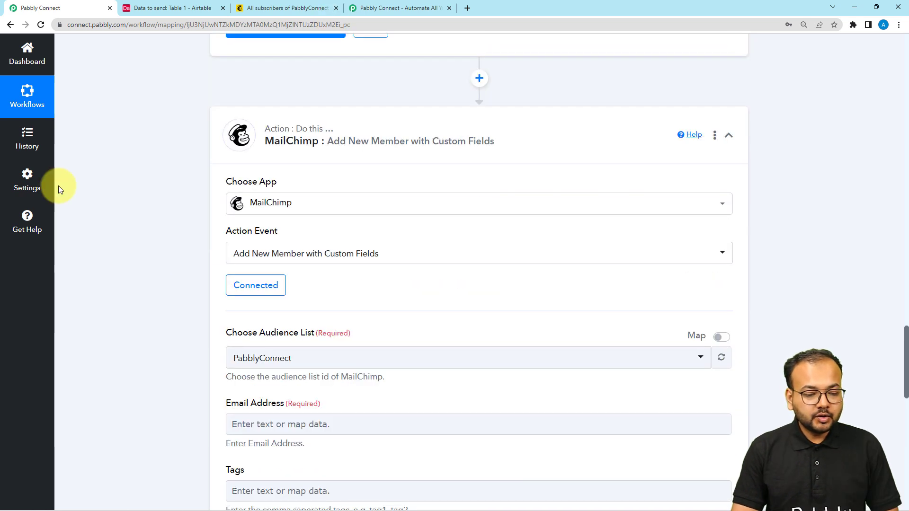
scroll(58, 186, "down", 6)
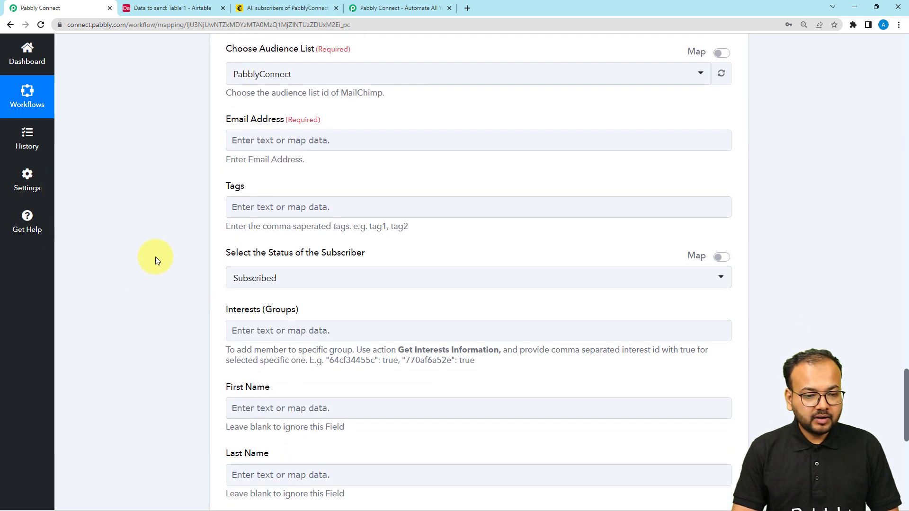
Map the member's Email Address to the Records 2 Fields Email value from the Airtable step
left_click(270, 141)
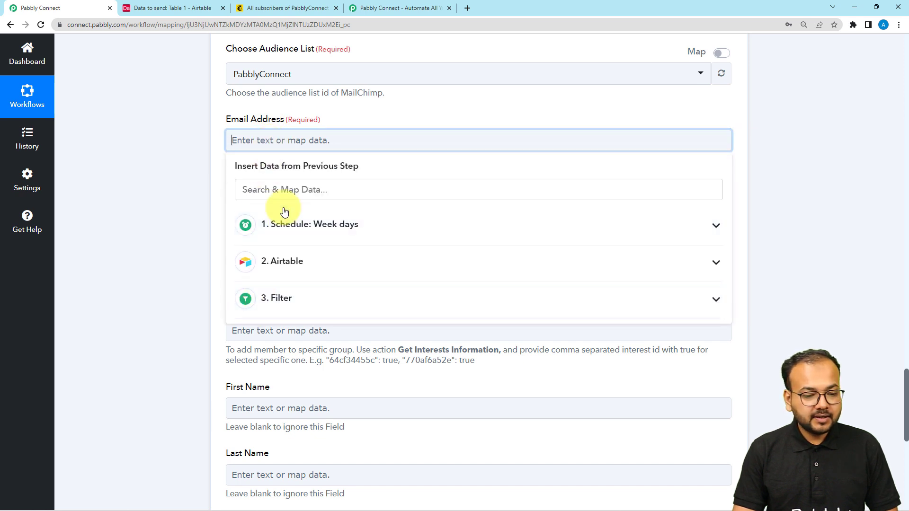
left_click(278, 263)
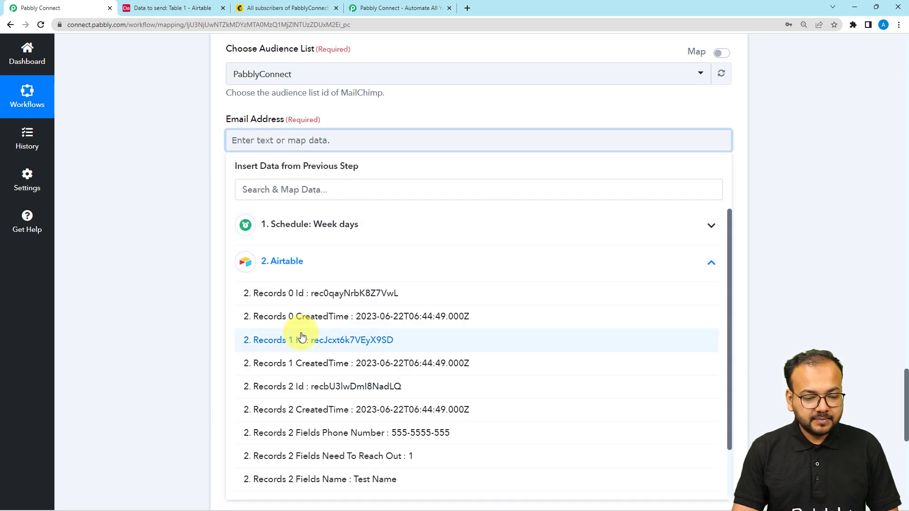
scroll(303, 338, "down", 2)
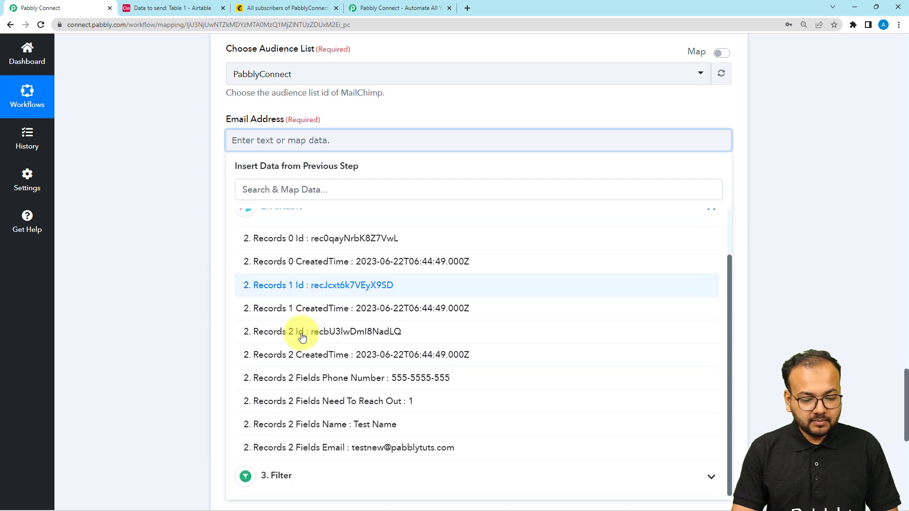
left_click(315, 448)
left_click(185, 276)
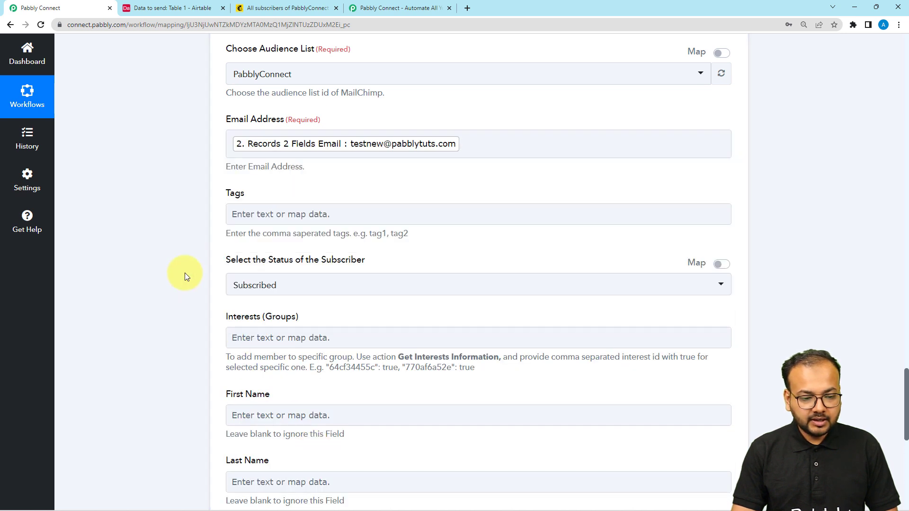
Enter airtale as the member's tag and choose Subscribed as the status of the subscriber in the MailChimp action
left_click(261, 216)
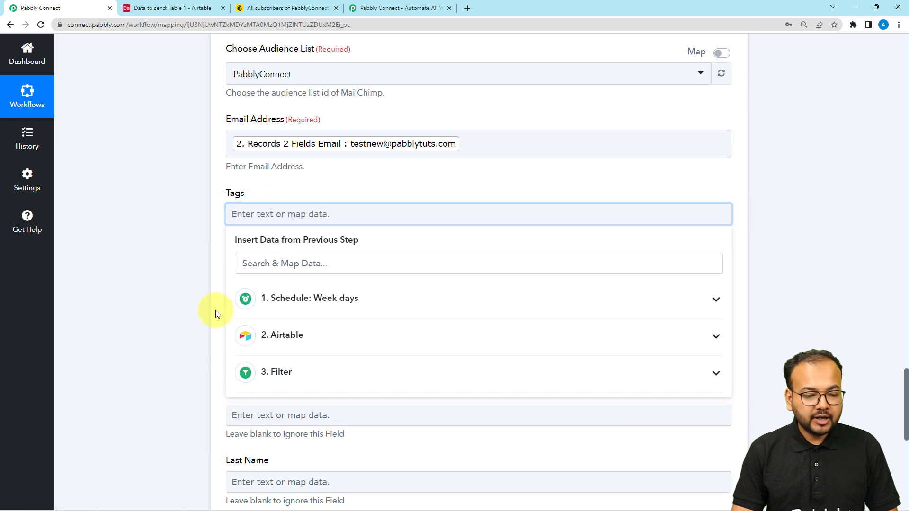
type("a")
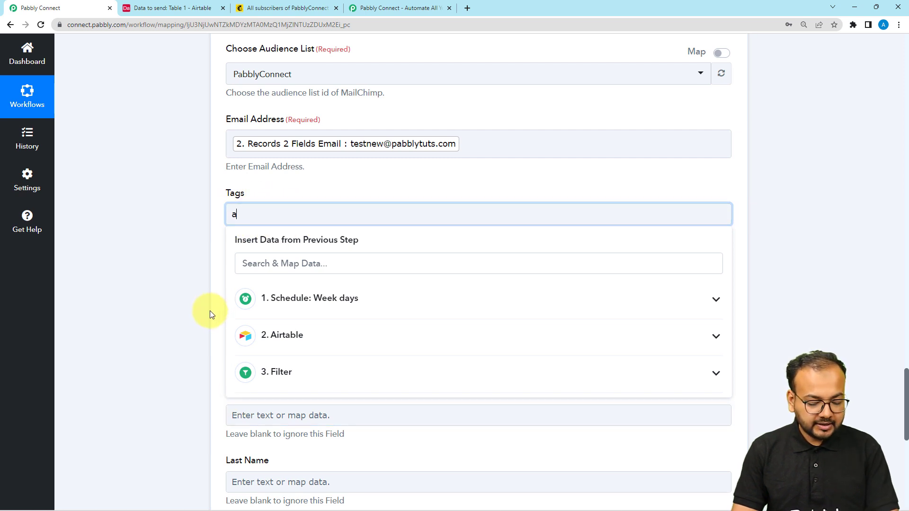
type("irtabe")
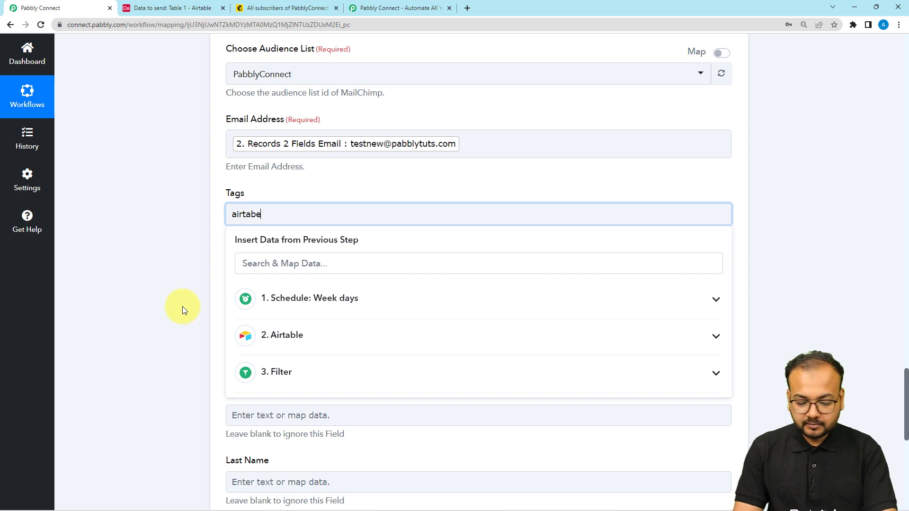
key("BackSpace")
key("BackSpace")
type("le")
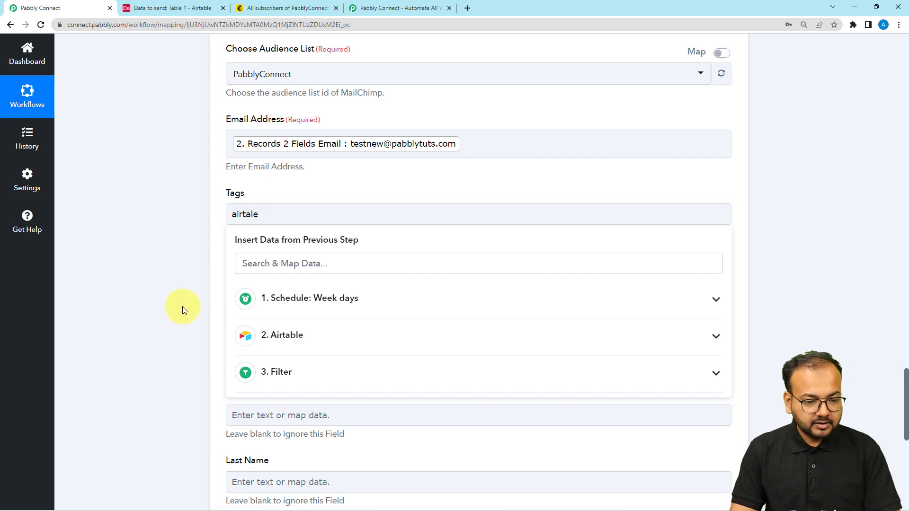
left_click(183, 306)
scroll(183, 306, "down", 1)
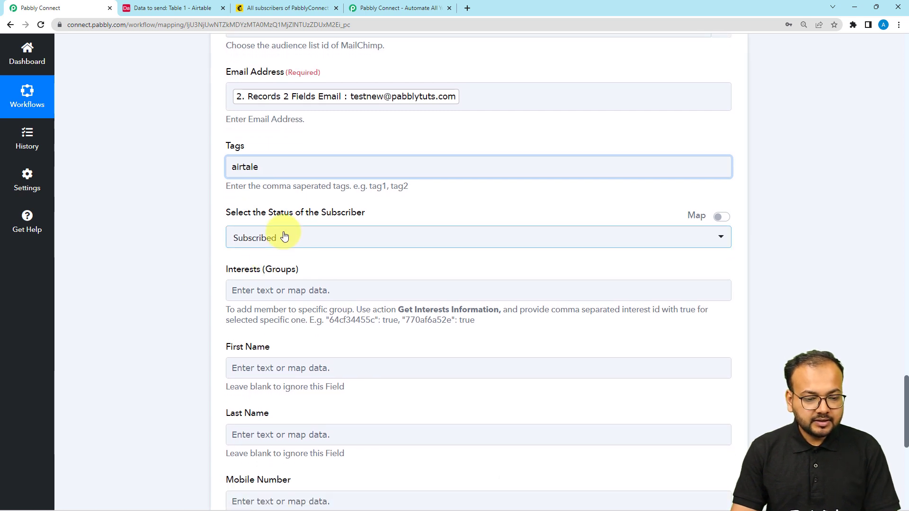
left_click(273, 242)
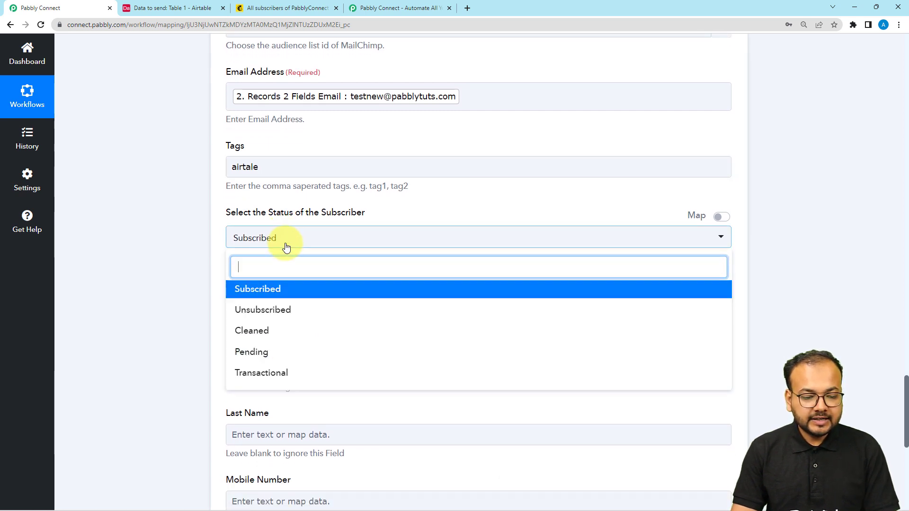
left_click(243, 290)
Map the member's First Name to the Records 2 Fields Name value from the Airtable step
scroll(197, 275, "down", 3)
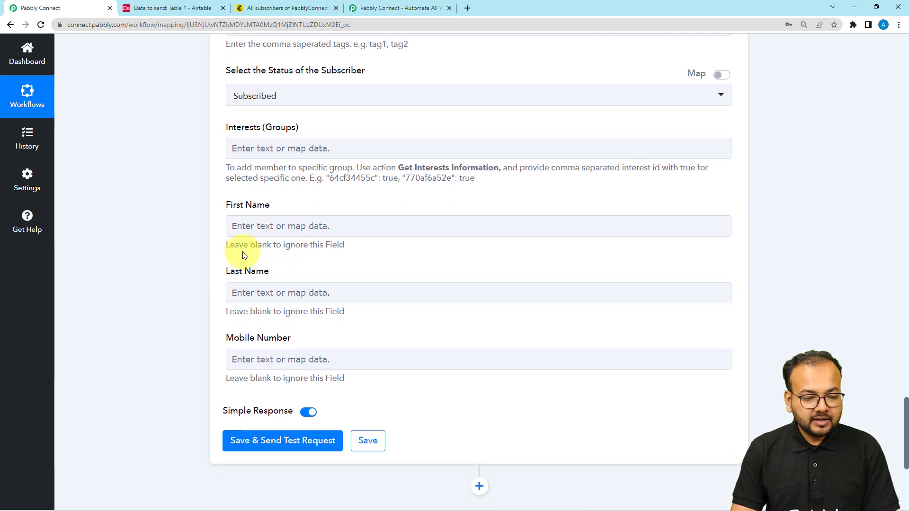
left_click(254, 229)
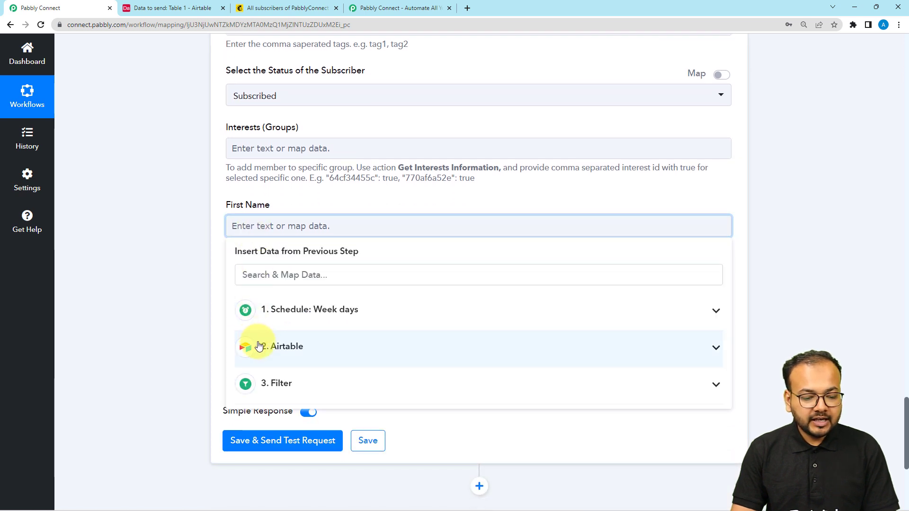
left_click(257, 345)
scroll(293, 405, "down", 3)
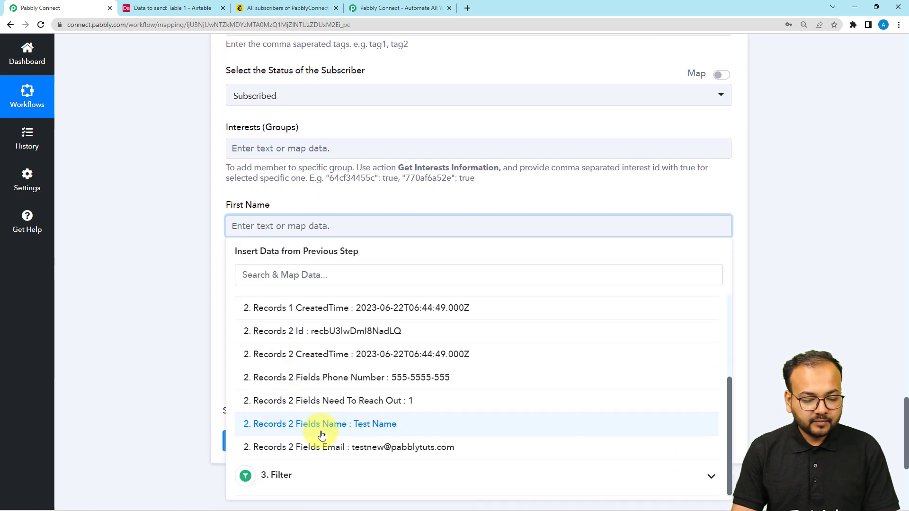
left_click(319, 431)
left_click(185, 316)
Map the member's Mobile Number to the Records 2 Fields Phone Number value from the Airtable step
scroll(185, 316, "down", 2)
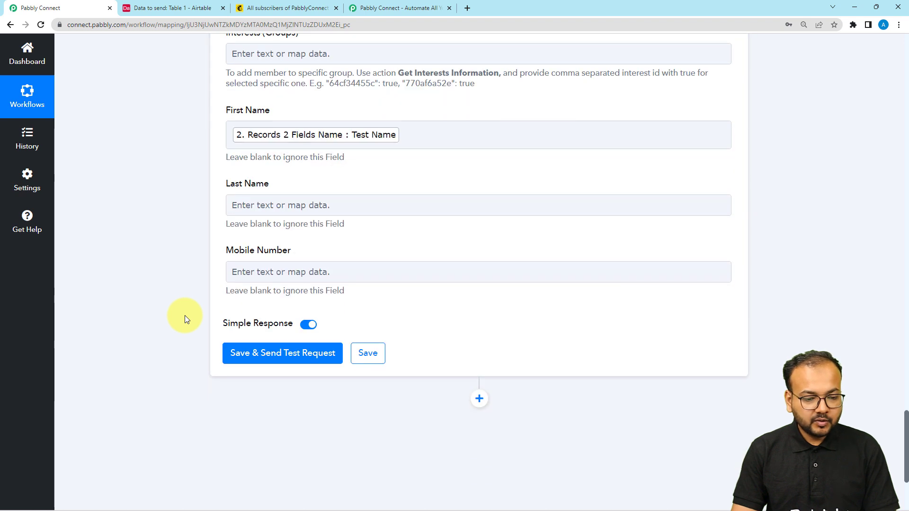
left_click(259, 273)
left_click(264, 355)
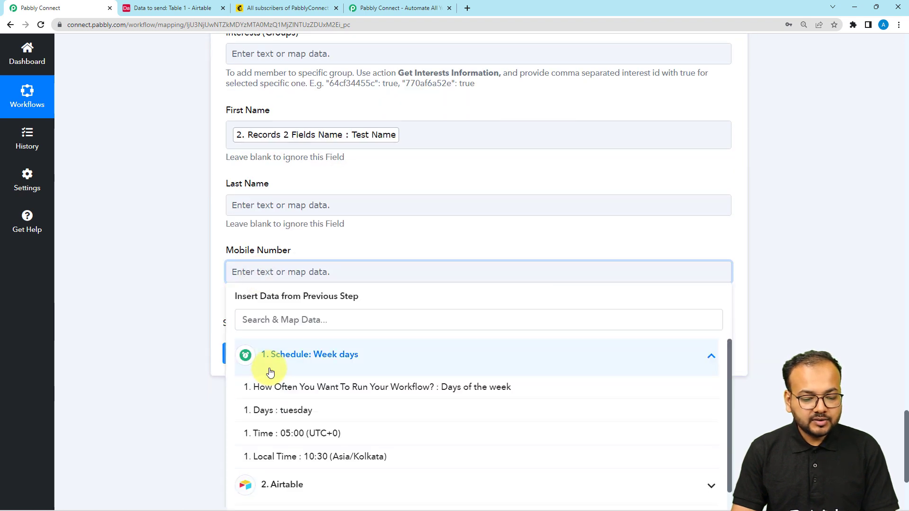
left_click(267, 360)
left_click(271, 409)
scroll(294, 443, "down", 5)
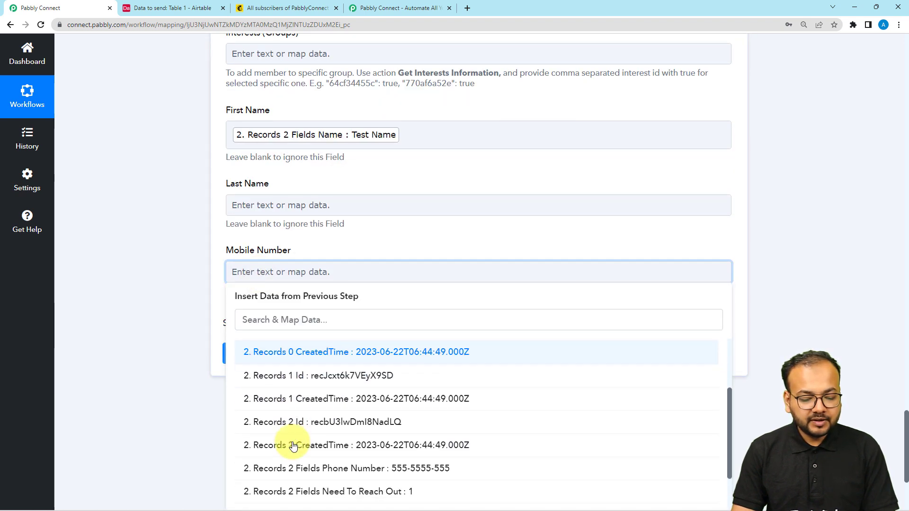
left_click(385, 400)
left_click(139, 290)
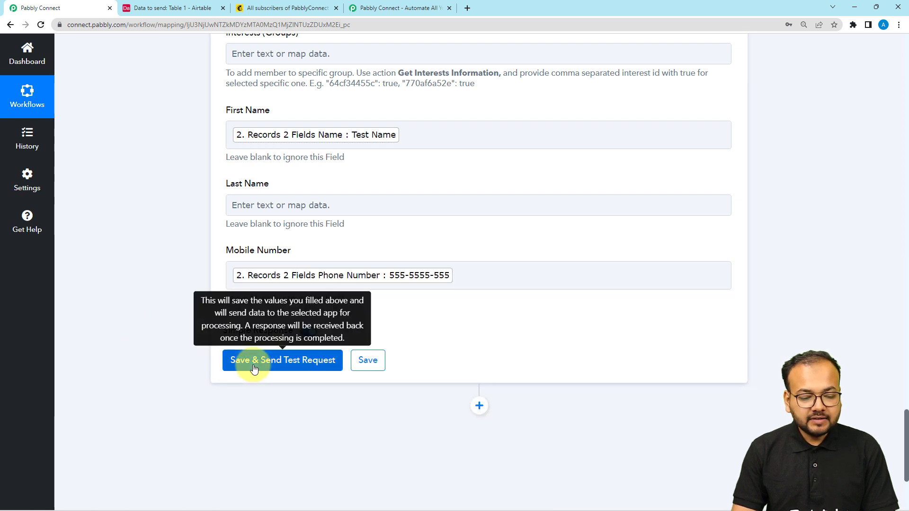
Check the existing contacts in Mailchimp, return to Pabbly Connect, save the MailChimp action and send a test request
left_click(268, 8)
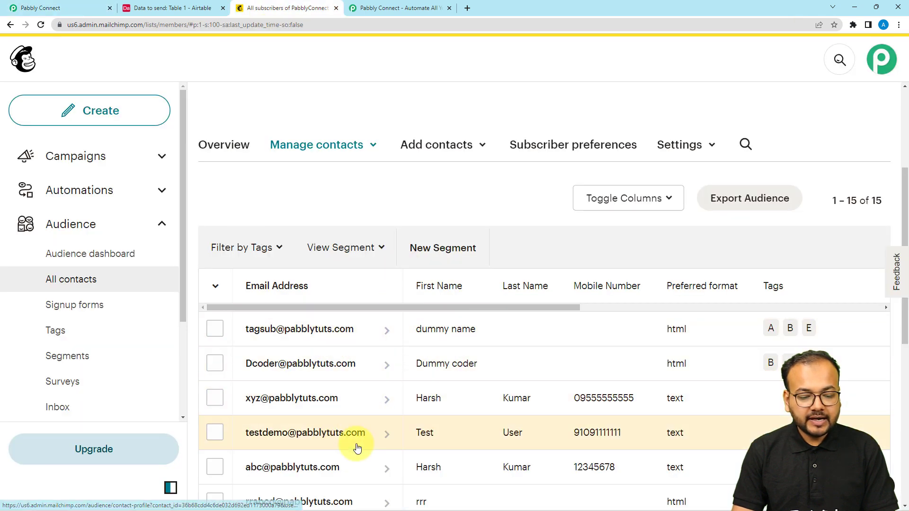
left_click(71, 8)
left_click(268, 364)
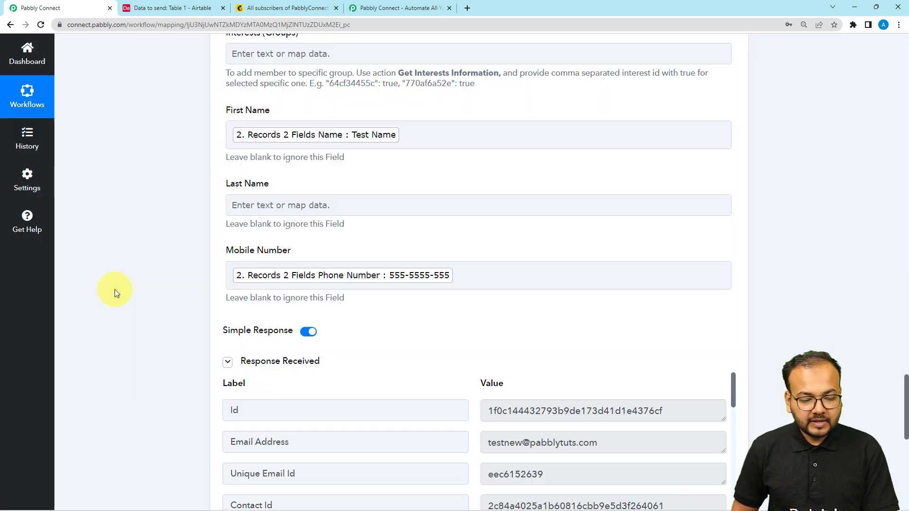
scroll(115, 289, "down", 4)
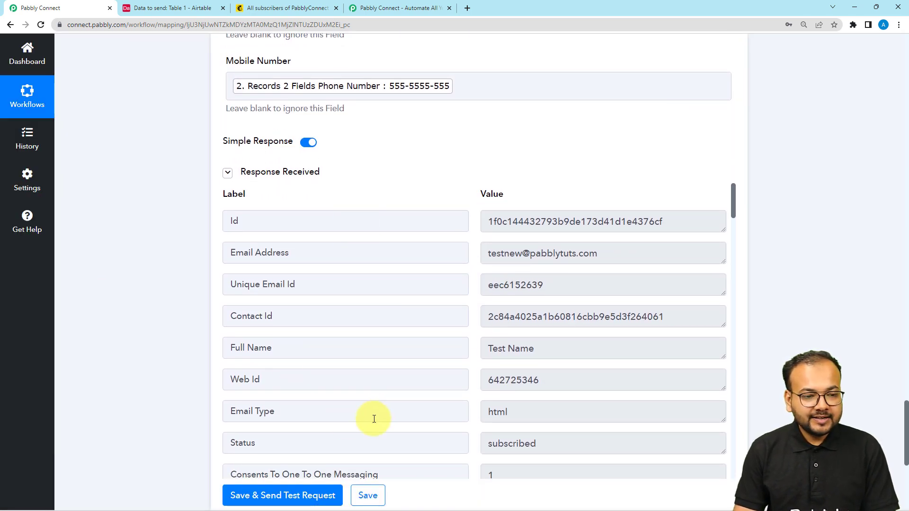
Reload Mailchimp's All contacts page to look for the test member and compare it with the fields mapped in Pabbly Connect
left_click(291, 6)
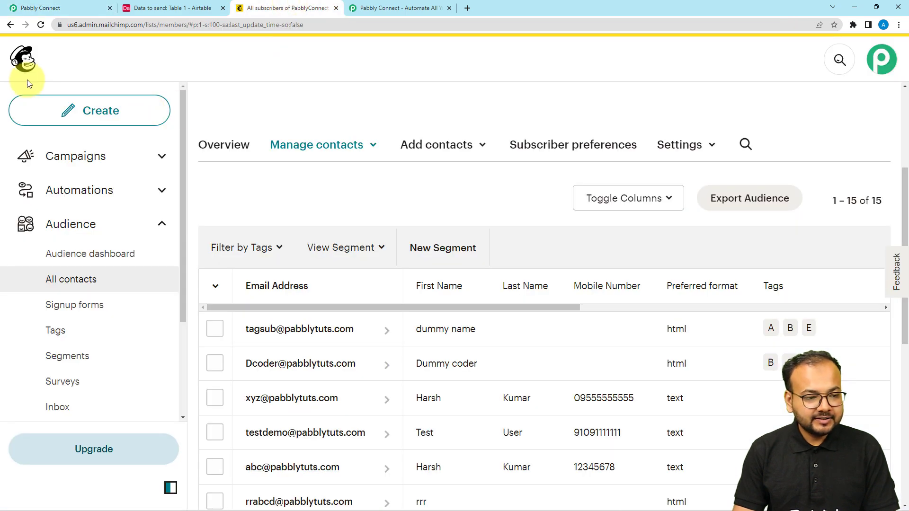
left_click(40, 24)
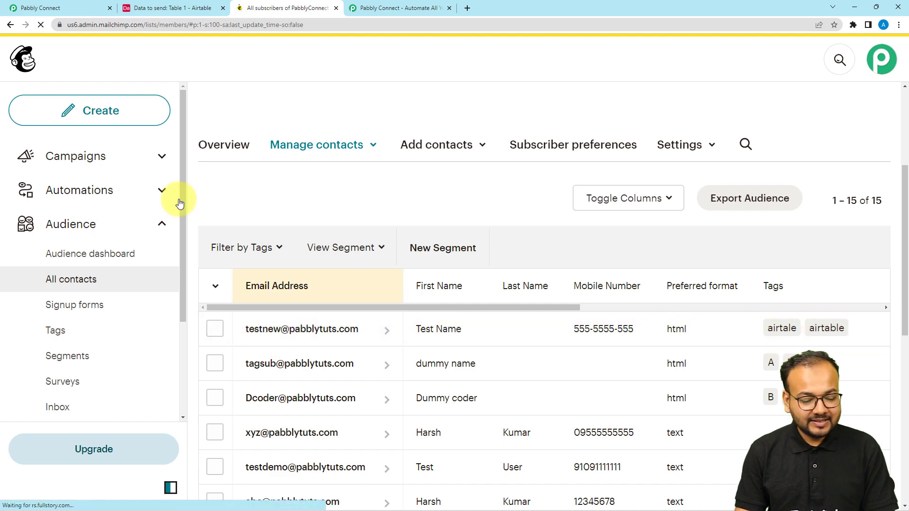
left_click(70, 6)
scroll(90, 176, "up", 3)
scroll(96, 188, "up", 5)
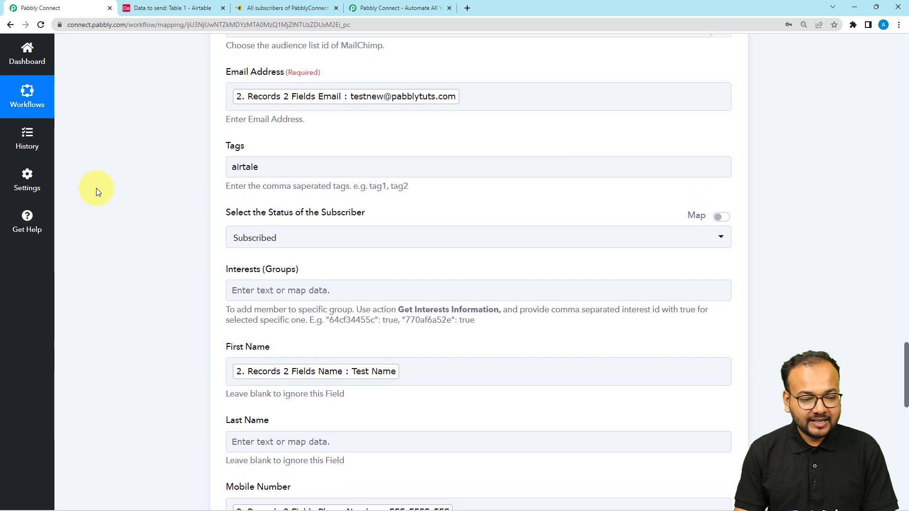
scroll(96, 189, "down", 3)
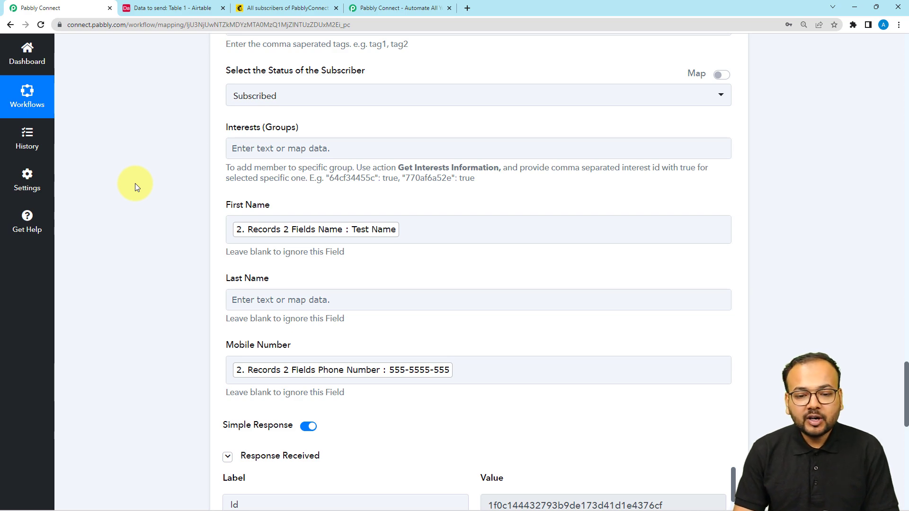
Collapse the Schedule, Airtable, Filter by Pabbly and MailChimp steps and review the overall workflow
scroll(884, 66, "up", 20)
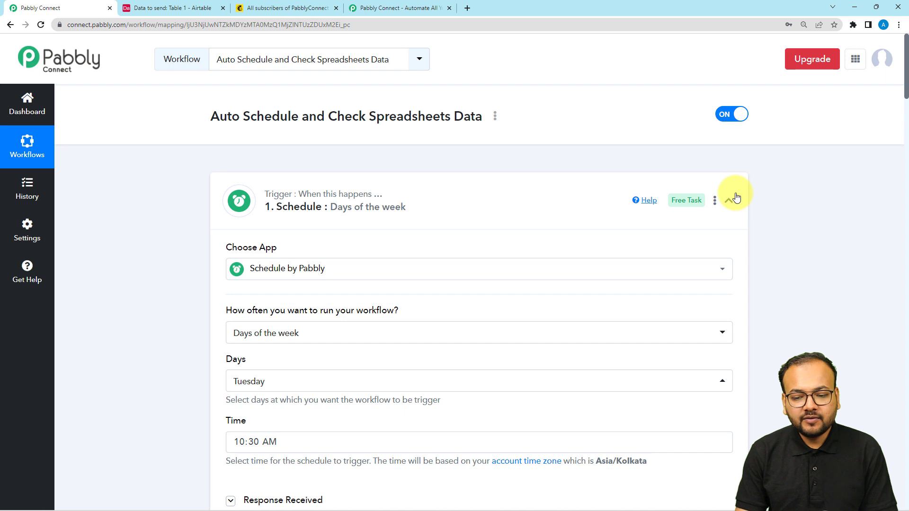
left_click(732, 199)
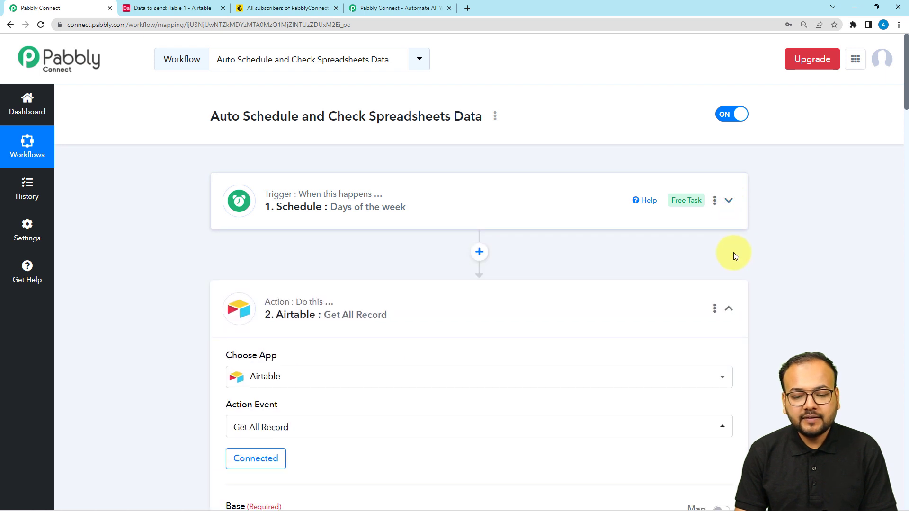
left_click(735, 312)
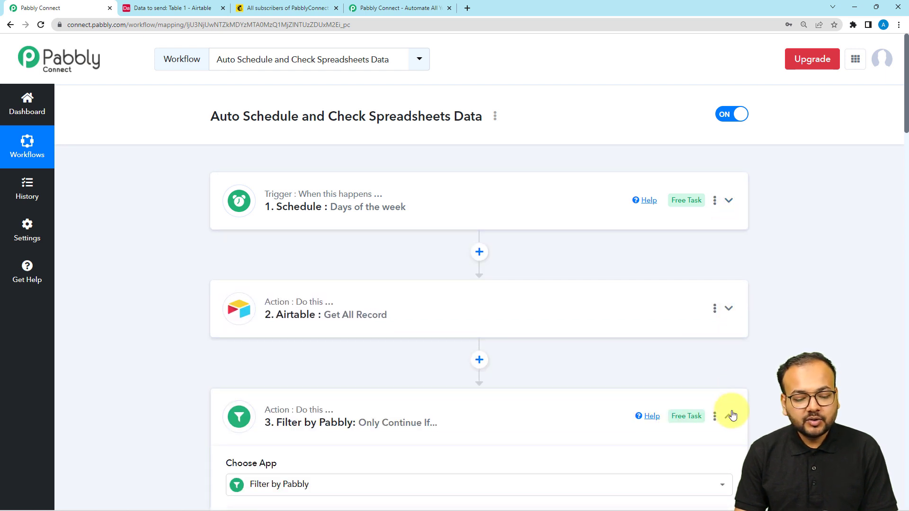
left_click(731, 415)
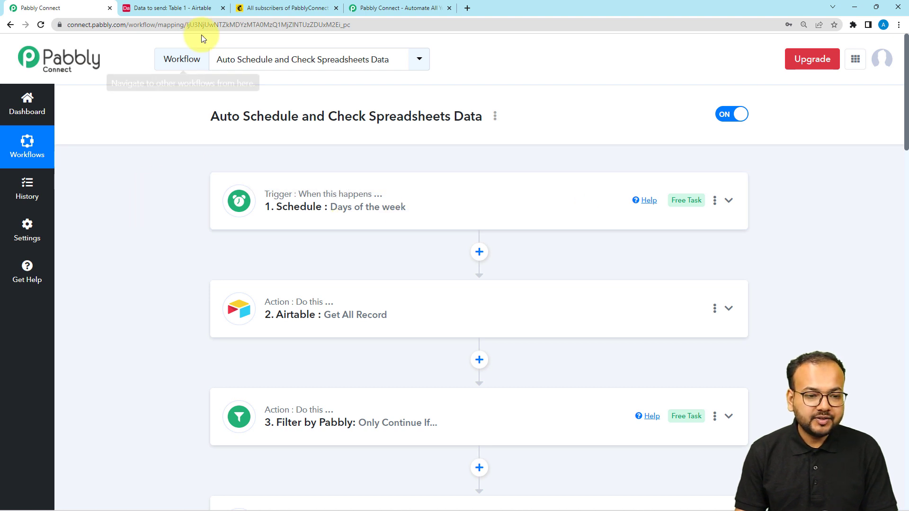
scroll(110, 336, "down", 2)
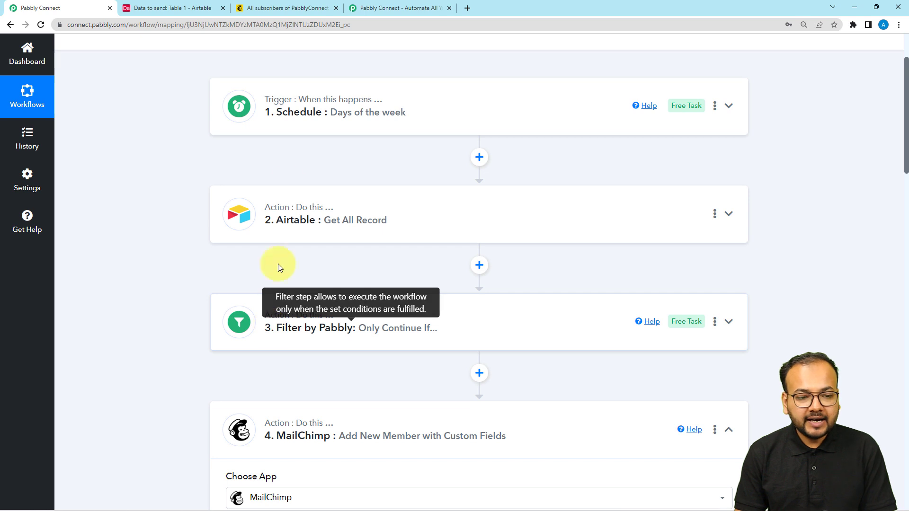
left_click(264, 420)
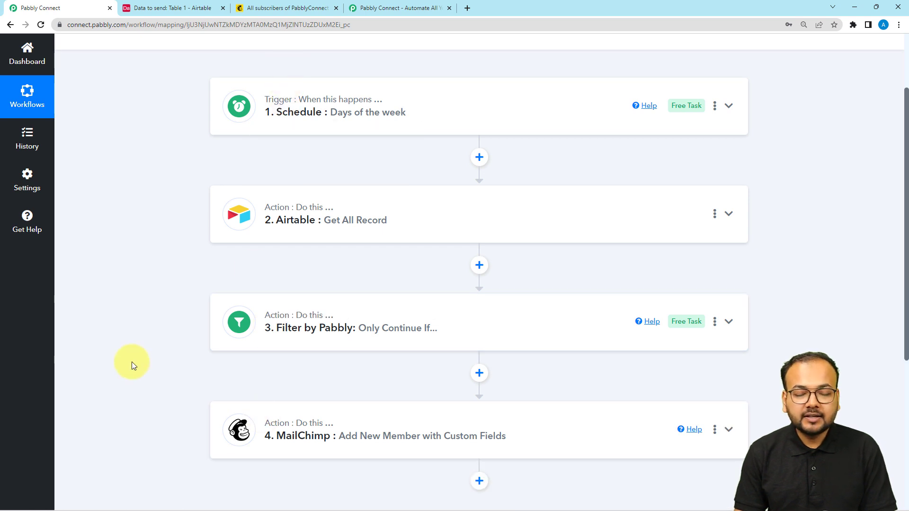
scroll(132, 362, "up", 2)
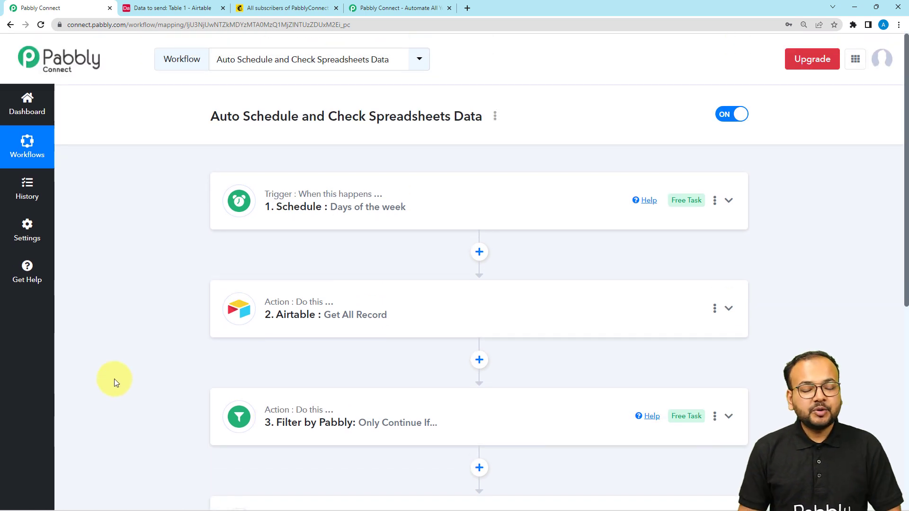